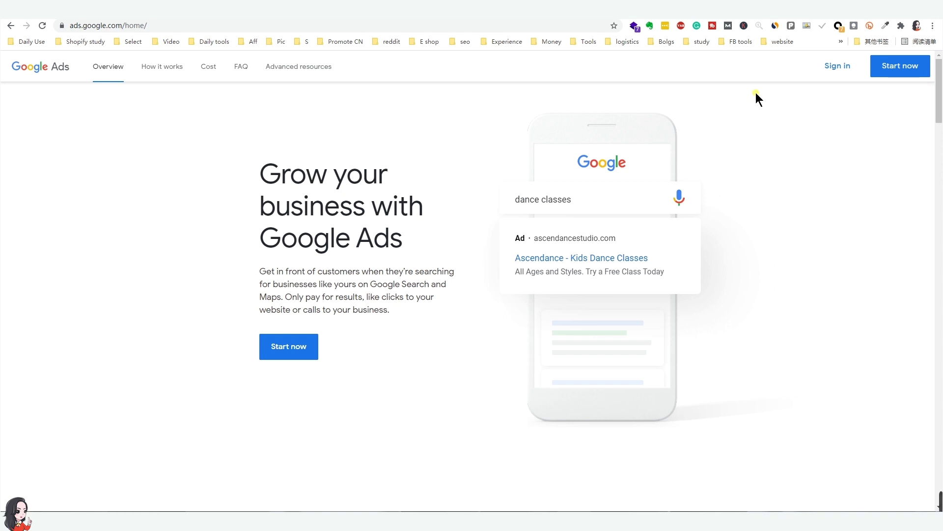
- Sign in to Google Ads and start a new campaign without goal guidance (在没有目标导向的情况下制作广告系列)
{"action": "left_click", "coordinate": [839, 69]}
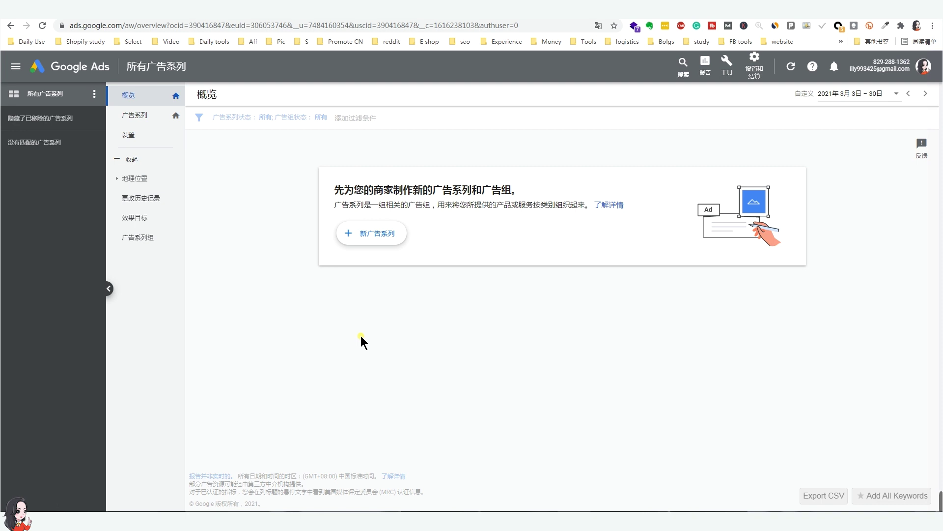
{"action": "left_click", "coordinate": [765, 75]}
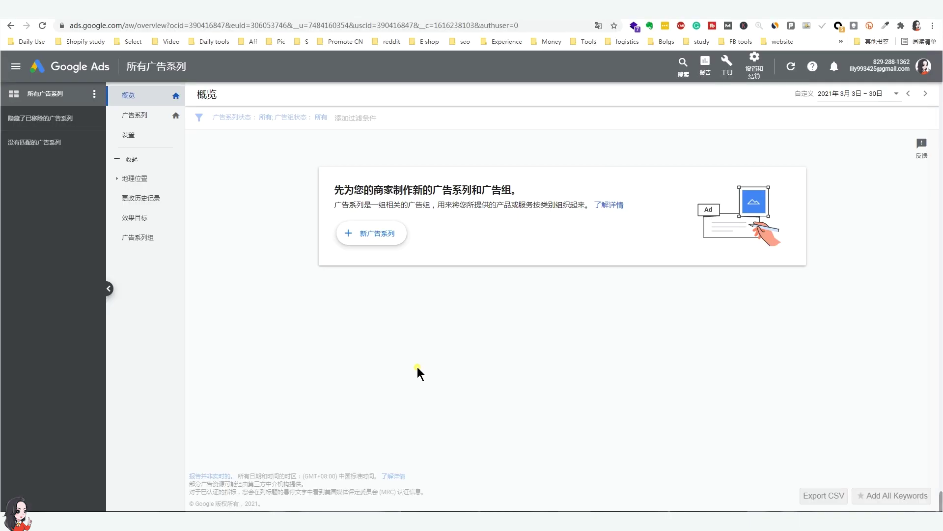
{"action": "left_click", "coordinate": [360, 242]}
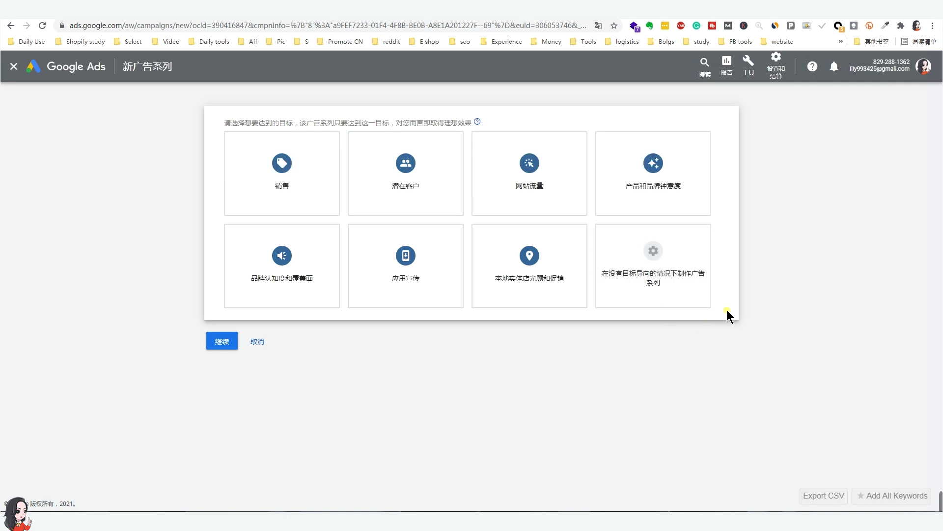
{"action": "left_click", "coordinate": [668, 289]}
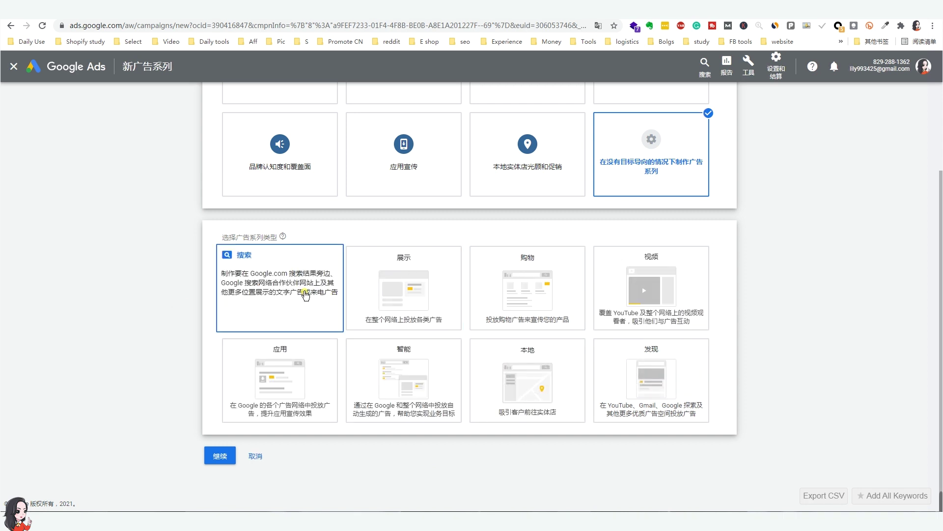
- Compare the campaign types offered under the sales, website traffic, brand consideration, brand awareness, app promotion and local store goals
{"action": "scroll", "coordinate": [306, 294], "scroll_direction": "up", "scroll_amount": 1}
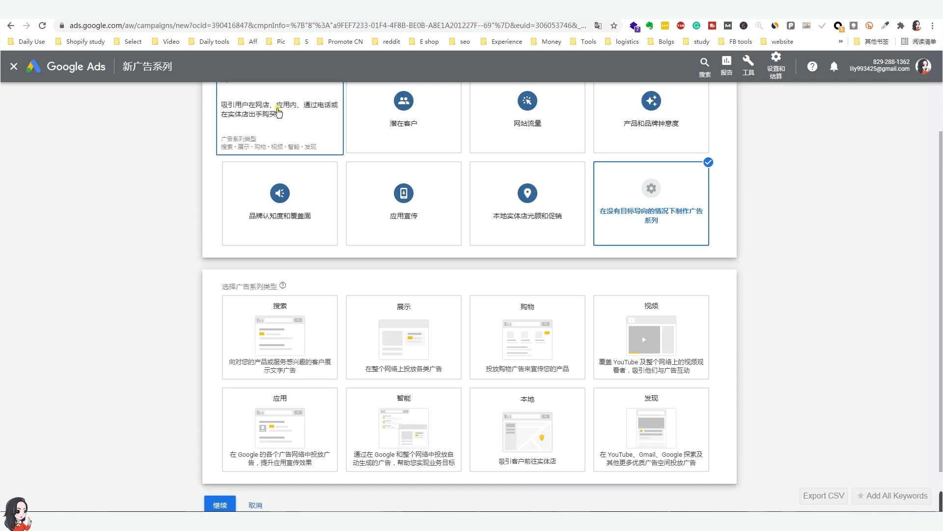
{"action": "left_click", "coordinate": [275, 120]}
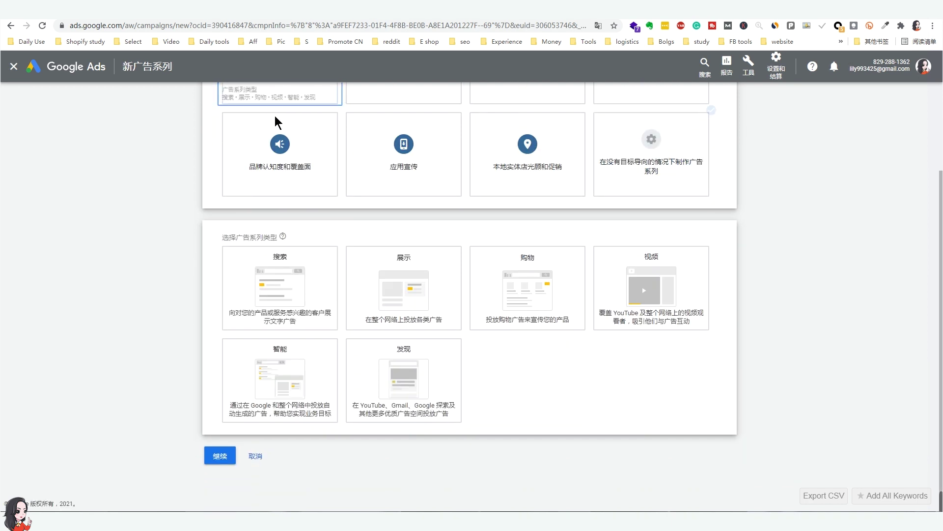
{"action": "scroll", "coordinate": [394, 141], "scroll_direction": "down", "scroll_amount": 1}
{"action": "scroll", "coordinate": [485, 242], "scroll_direction": "up", "scroll_amount": 1}
{"action": "left_click", "coordinate": [528, 122]}
{"action": "scroll", "coordinate": [589, 172], "scroll_direction": "down", "scroll_amount": 1}
{"action": "scroll", "coordinate": [610, 199], "scroll_direction": "up", "scroll_amount": 1}
{"action": "left_click", "coordinate": [632, 141]}
{"action": "scroll", "coordinate": [422, 295], "scroll_direction": "down", "scroll_amount": 2}
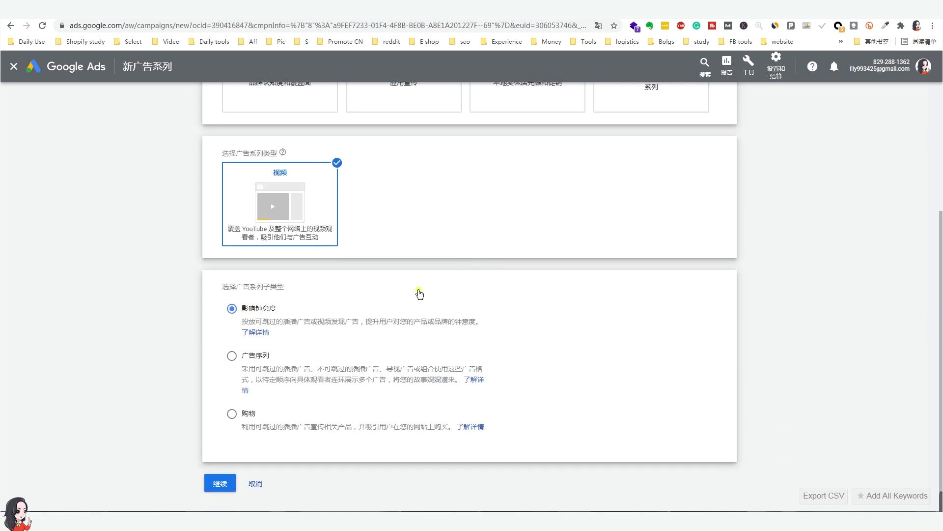
{"action": "scroll", "coordinate": [417, 327], "scroll_direction": "up", "scroll_amount": 2}
{"action": "left_click", "coordinate": [312, 217]}
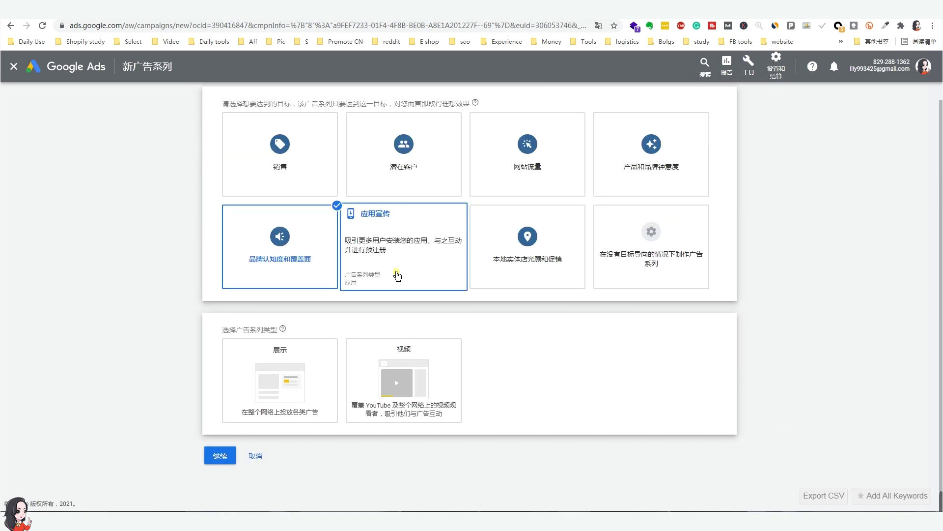
{"action": "left_click", "coordinate": [396, 275]}
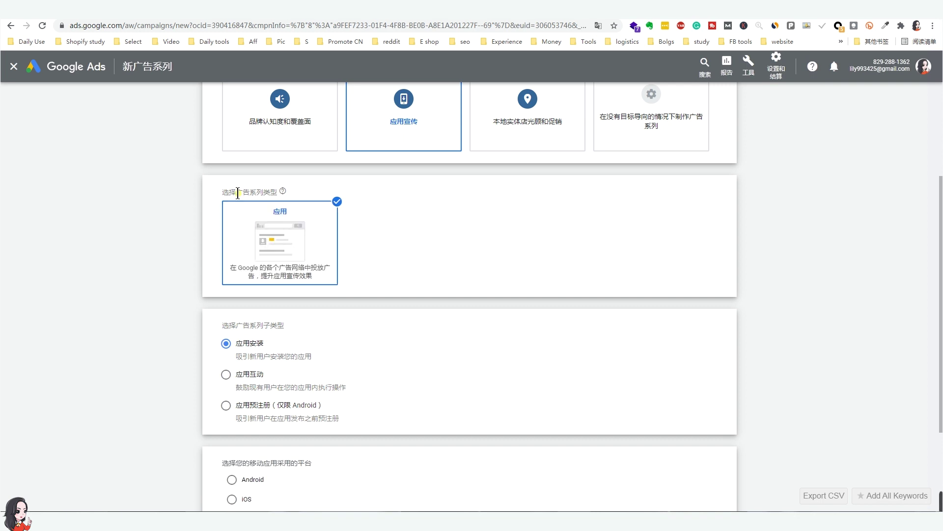
{"action": "left_click", "coordinate": [539, 138]}
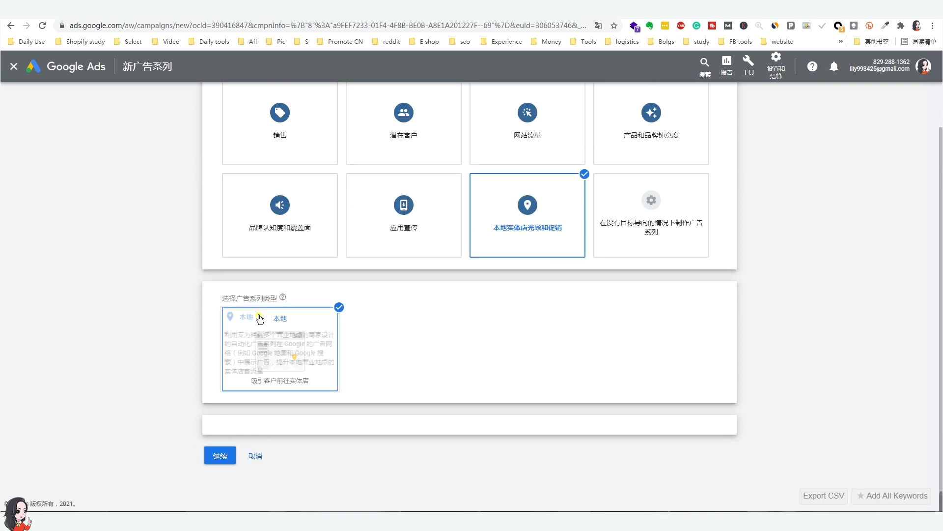
- Choose a goal-free campaign of type 搜索 (Search) with 网站访问次数 (website visits) as the desired result
{"action": "left_click", "coordinate": [645, 250]}
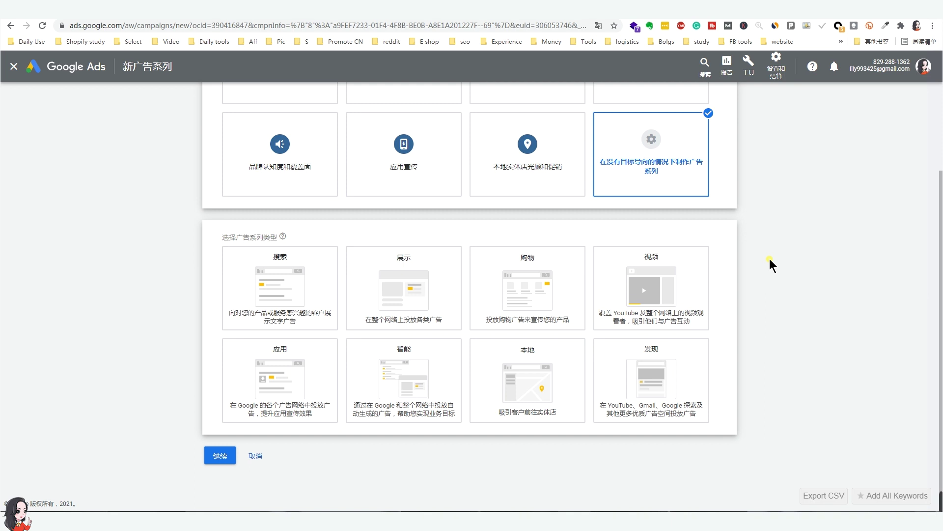
{"action": "left_click", "coordinate": [254, 310]}
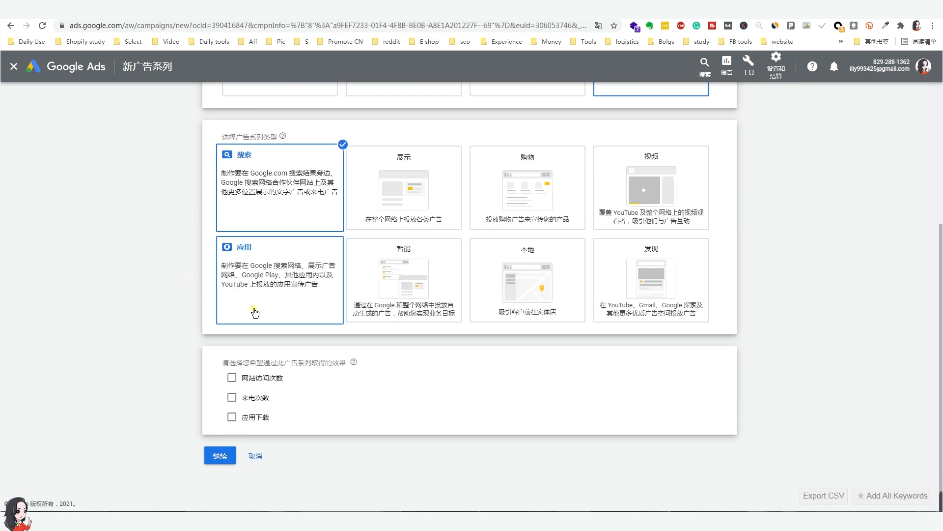
{"action": "left_click", "coordinate": [260, 383]}
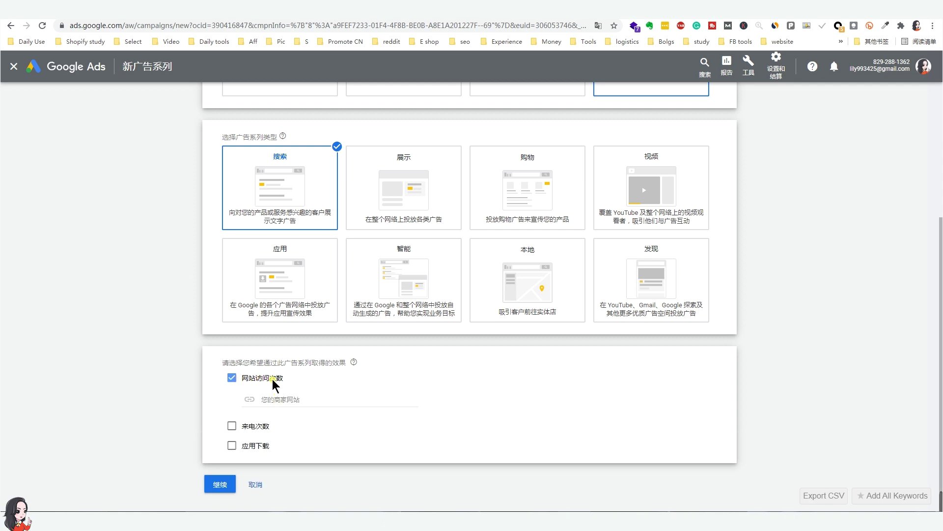
{"action": "left_click", "coordinate": [294, 398]}
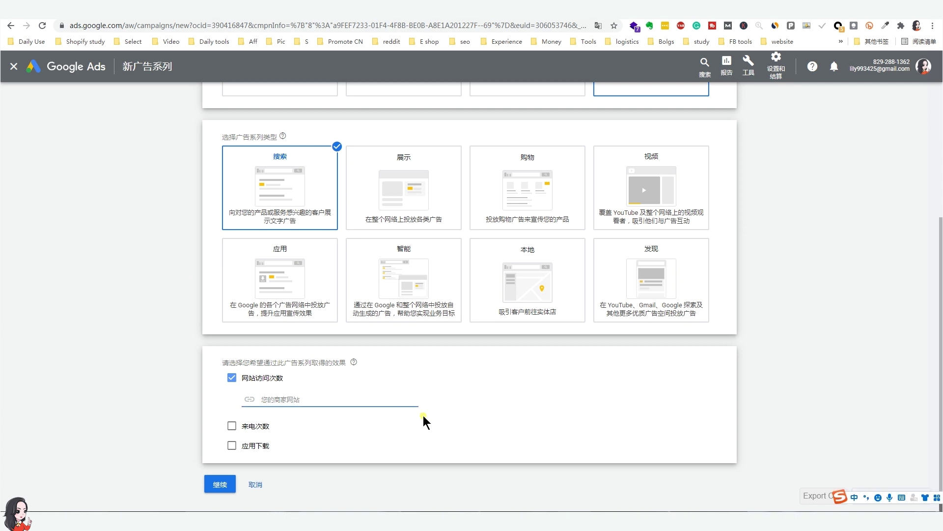
{"action": "left_click", "coordinate": [465, 498]}
{"action": "left_click", "coordinate": [81, 113]}
{"action": "double_click", "coordinate": [81, 113]}
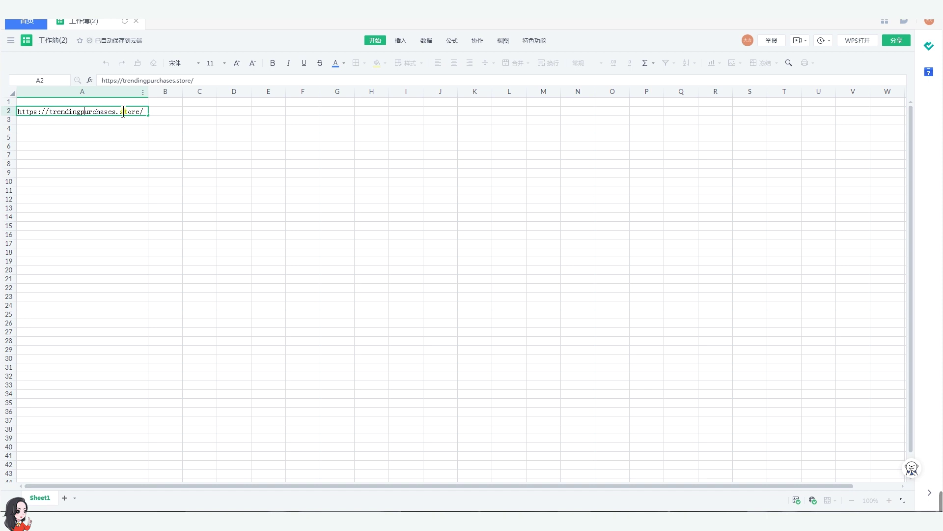
{"action": "left_click_drag", "start_coordinate": [146, 111], "coordinate": [14, 110]}
{"action": "key", "text": "ctrl+c"}
{"action": "left_click", "coordinate": [265, 198]}
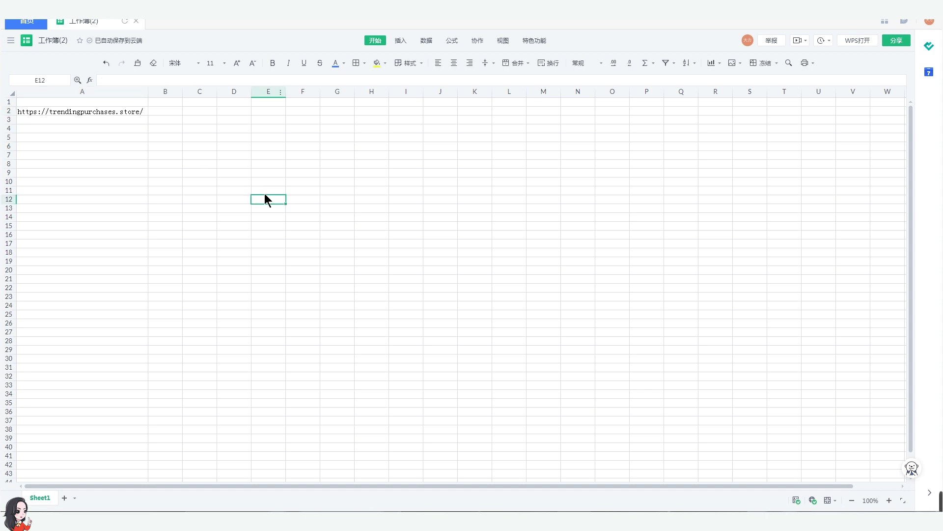
{"action": "key", "text": "alt+Tab"}
{"action": "key", "text": "ctrl+v"}
{"action": "left_click", "coordinate": [234, 484]}
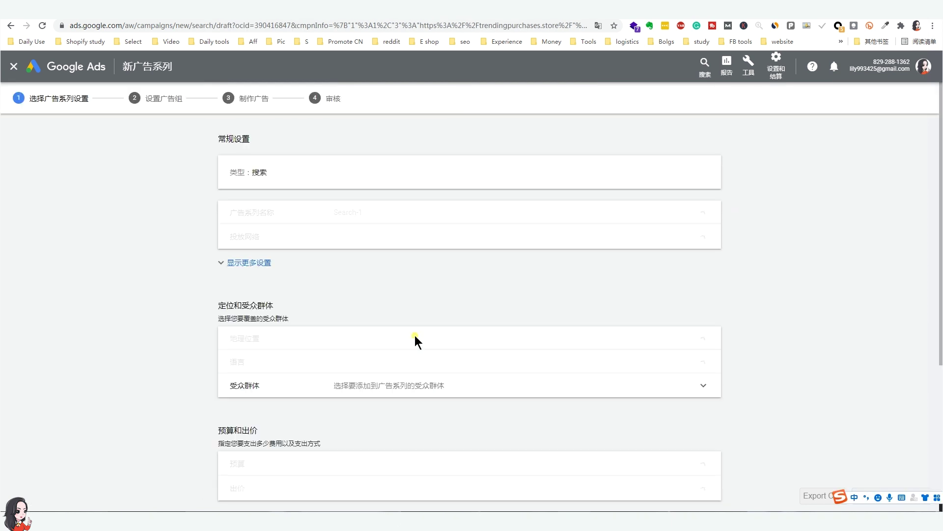
- Name the campaign "Fake eyelash-Search-0421", taking the keyword from the Google search
{"action": "triple_click", "coordinate": [248, 213]}
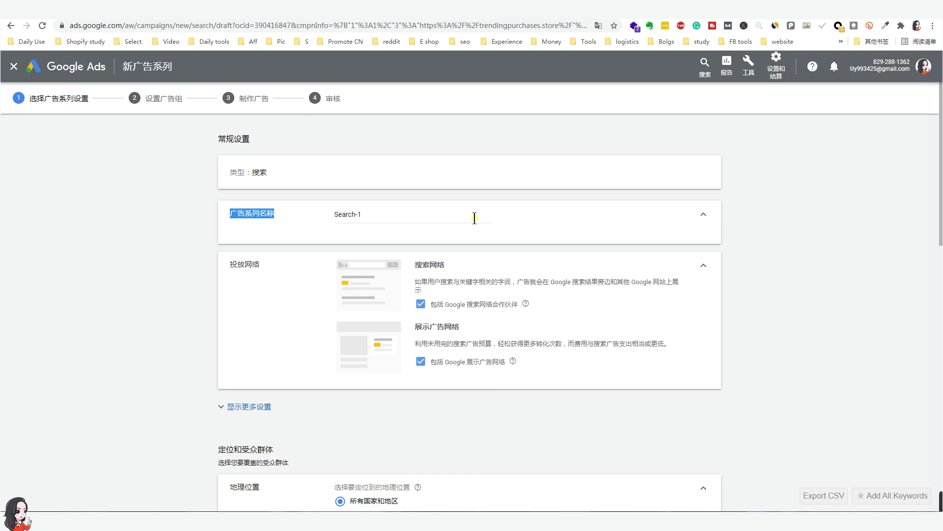
{"action": "mouse_move", "coordinate": [153, 508]}
{"action": "left_click", "coordinate": [167, 472]}
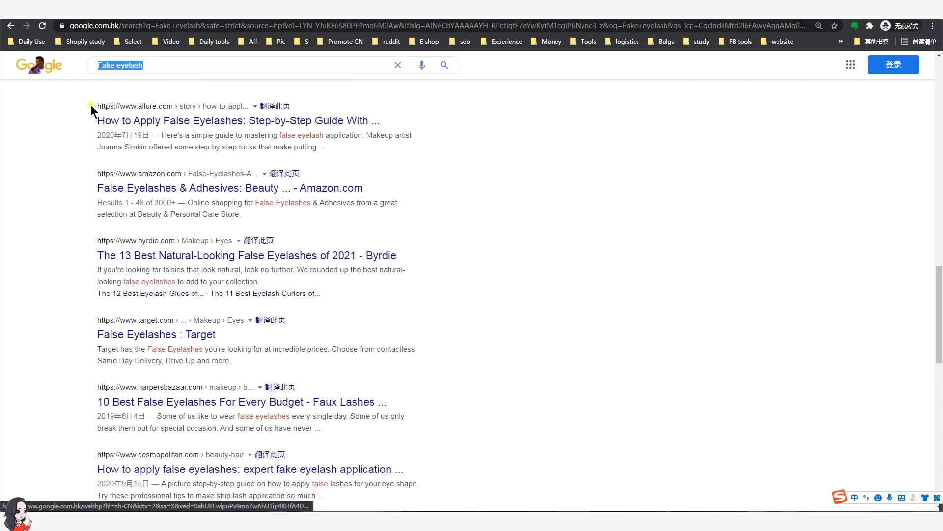
{"action": "key", "text": "alt+Tab"}
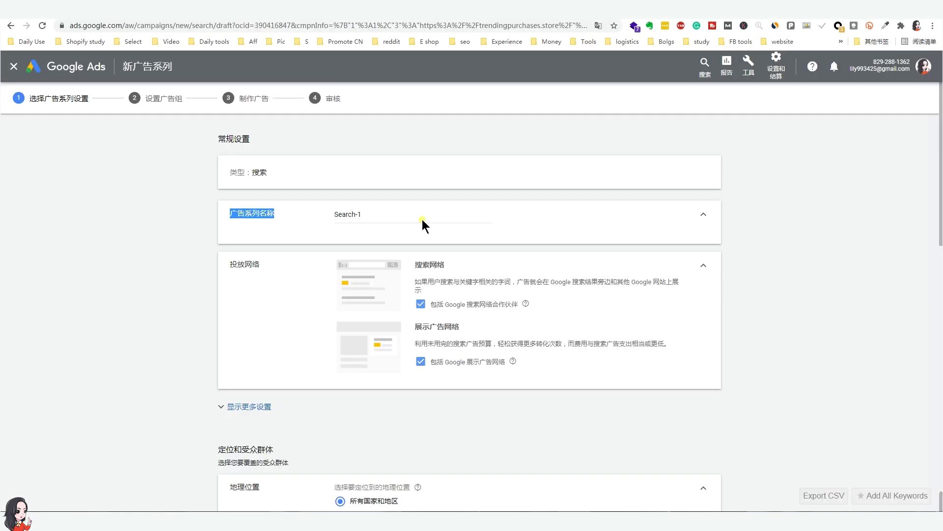
{"action": "left_click", "coordinate": [336, 214]}
{"action": "type", "text": "Fake eyelash"}
{"action": "key", "text": "BackSpace"}
{"action": "type", "text": "-"}
{"action": "double_click", "coordinate": [402, 215]}
{"action": "key", "text": "BackSpace"}
{"action": "type", "text": "012"}
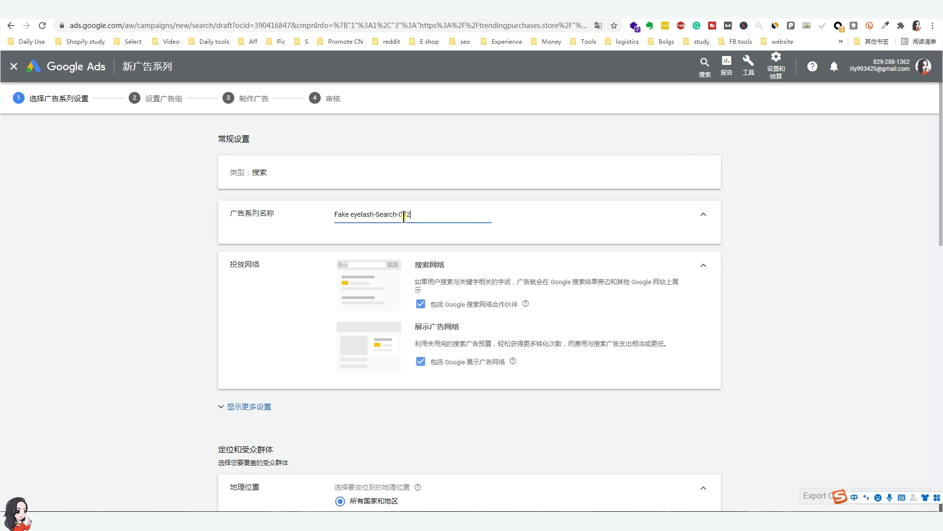
{"action": "left_click", "coordinate": [182, 259]}
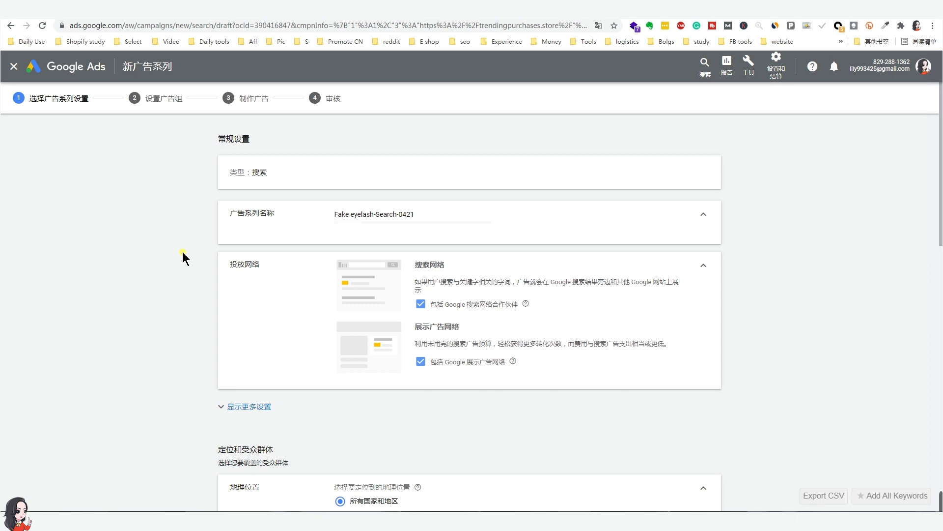
- Reveal the additional campaign settings and exclude the Google Display Network (展示广告网络) from the campaign's networks
{"action": "left_click", "coordinate": [249, 406]}
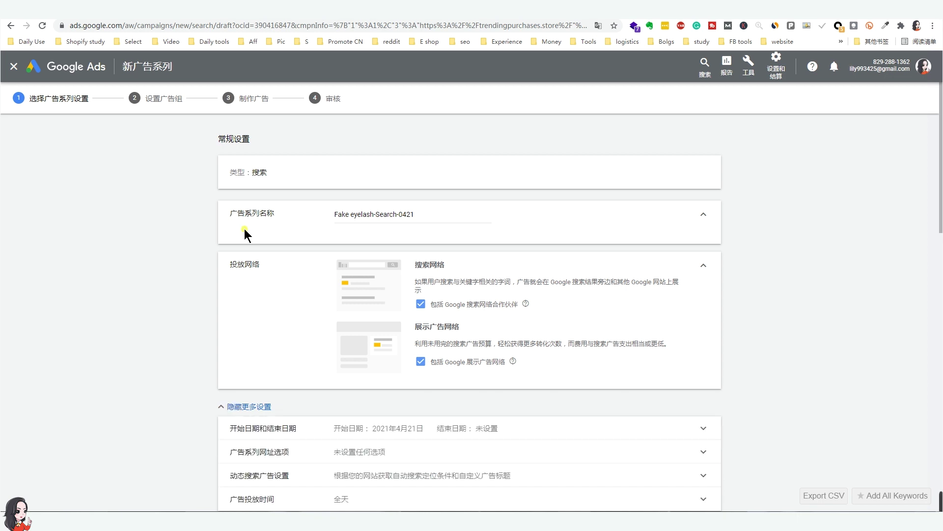
{"action": "scroll", "coordinate": [244, 230], "scroll_direction": "down", "scroll_amount": 1}
{"action": "left_click_drag", "start_coordinate": [229, 215], "coordinate": [267, 216]}
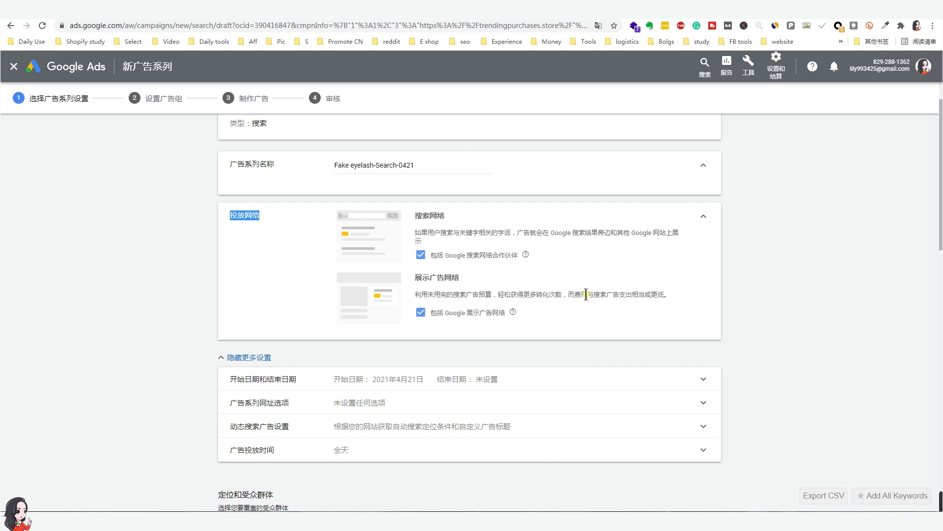
{"action": "left_click", "coordinate": [421, 317]}
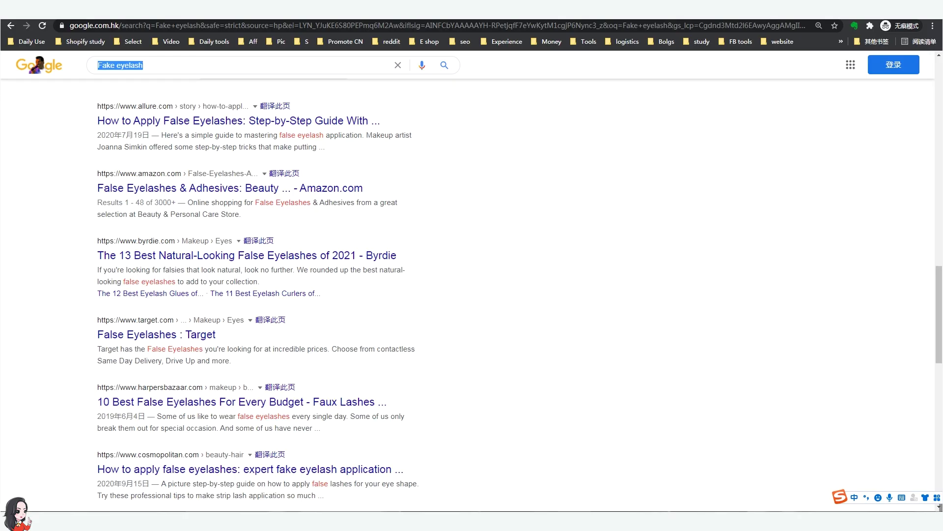
- Examine the Google results page for "Fake eyelash" from top to bottom, including its ads, shopping listings and organic results
{"action": "scroll", "coordinate": [394, 341], "scroll_direction": "up", "scroll_amount": 5}
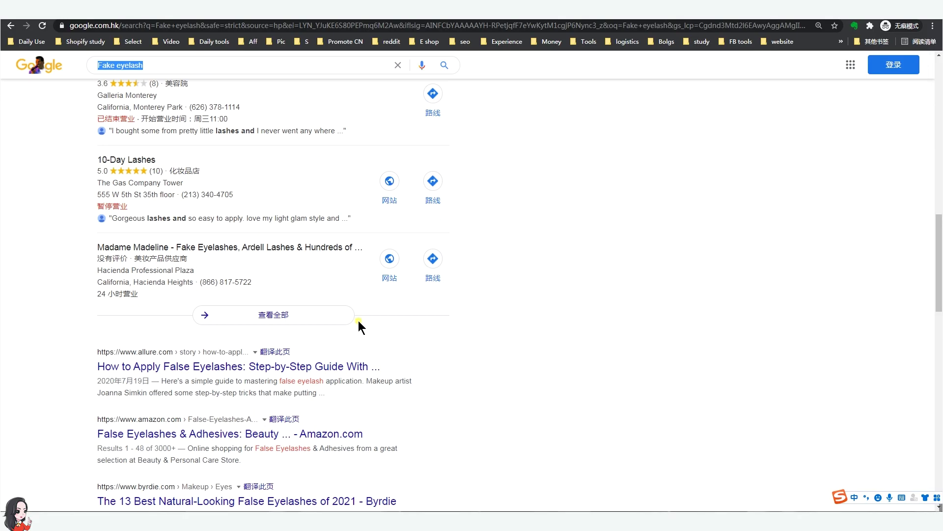
{"action": "scroll", "coordinate": [93, 311], "scroll_direction": "up", "scroll_amount": 8}
{"action": "left_click", "coordinate": [67, 289]}
{"action": "key", "text": "End"}
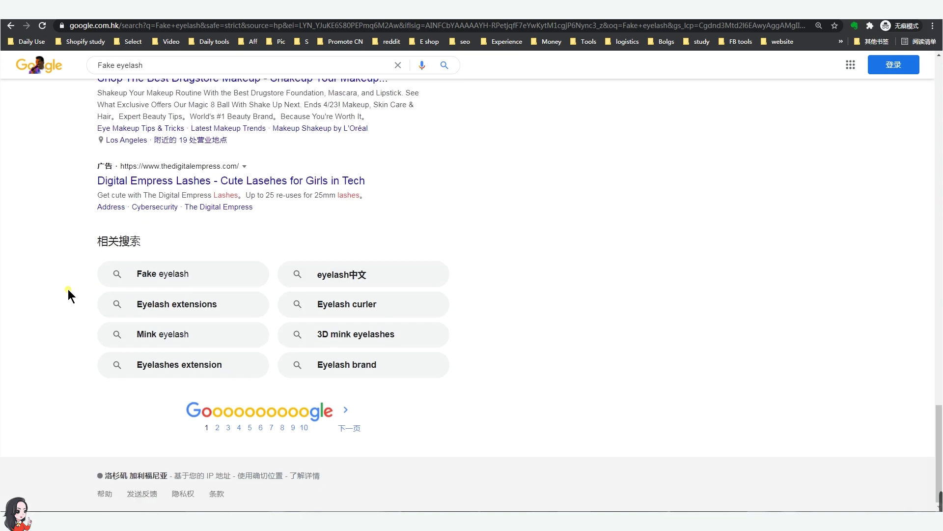
{"action": "key", "text": "Home"}
{"action": "scroll", "coordinate": [67, 289], "scroll_direction": "down", "scroll_amount": 5}
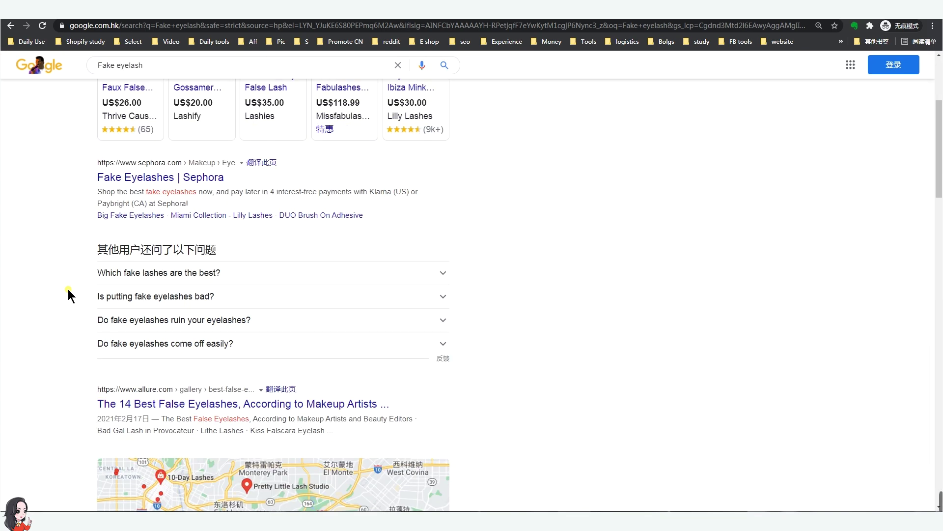
{"action": "scroll", "coordinate": [326, 241], "scroll_direction": "down", "scroll_amount": 20}
{"action": "scroll", "coordinate": [327, 241], "scroll_direction": "up", "scroll_amount": 5}
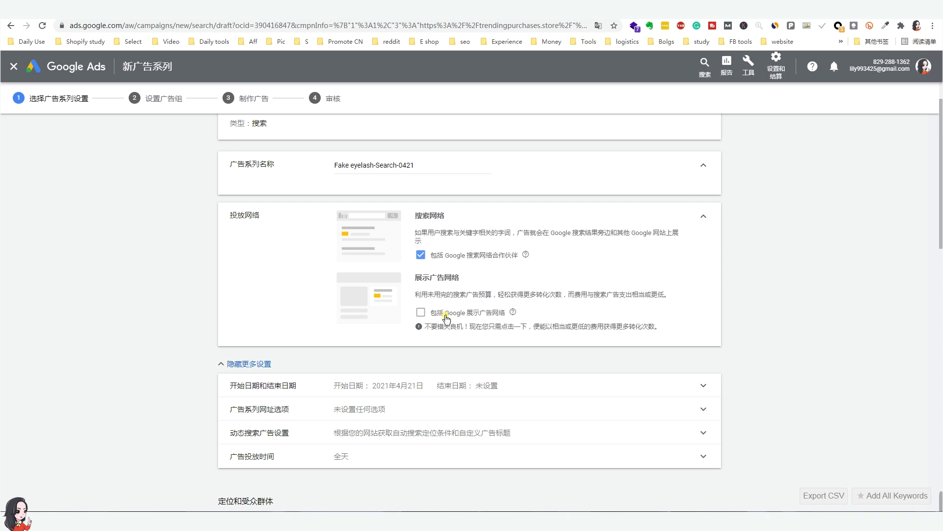
- Review the campaign's start and end dates, URL options and ad schedule settings
{"action": "scroll", "coordinate": [780, 240], "scroll_direction": "down", "scroll_amount": 2}
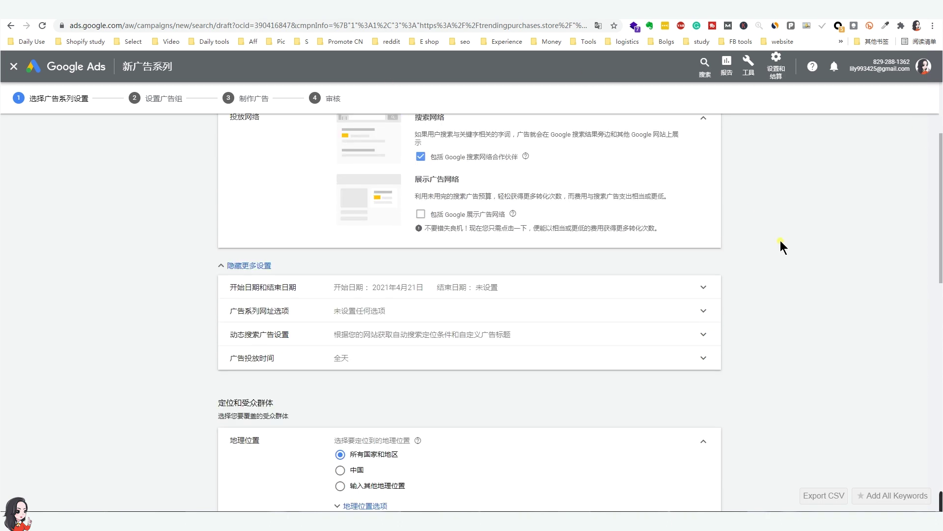
{"action": "left_click", "coordinate": [665, 290]}
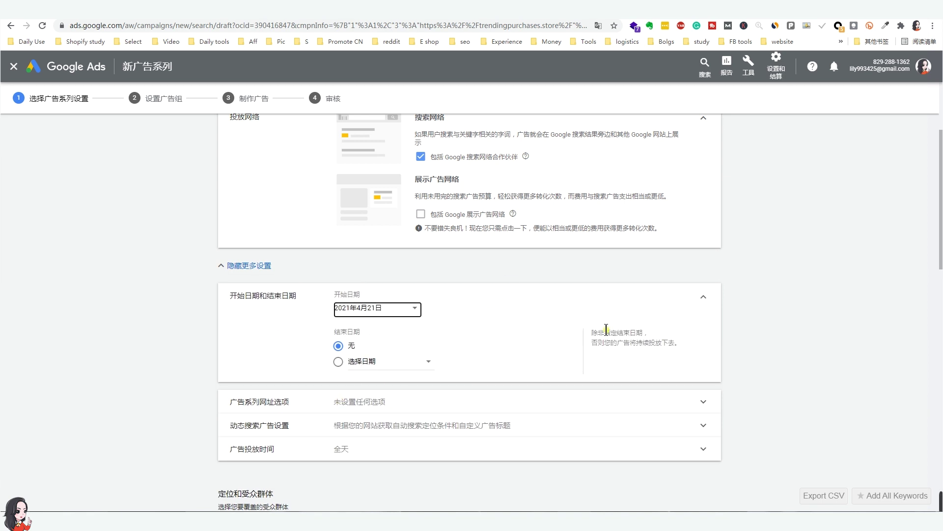
{"action": "left_click", "coordinate": [706, 298]}
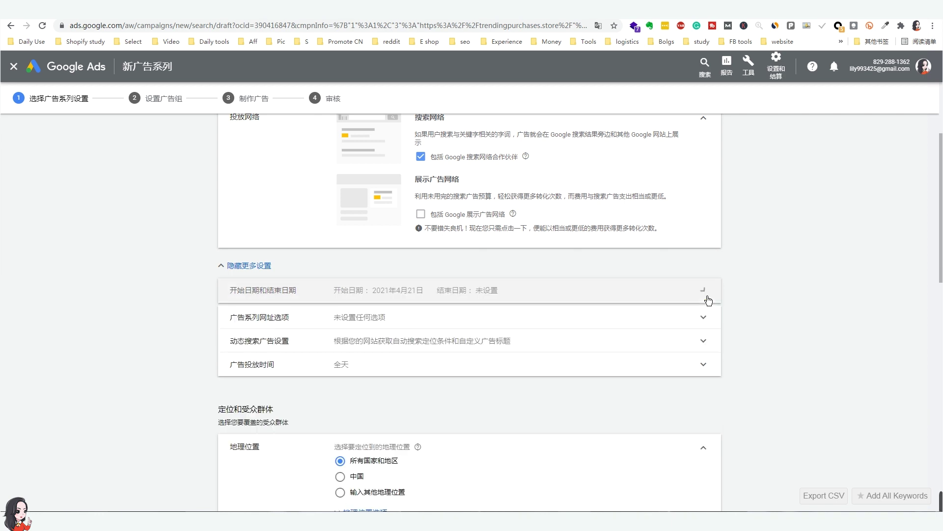
{"action": "left_click", "coordinate": [649, 317]}
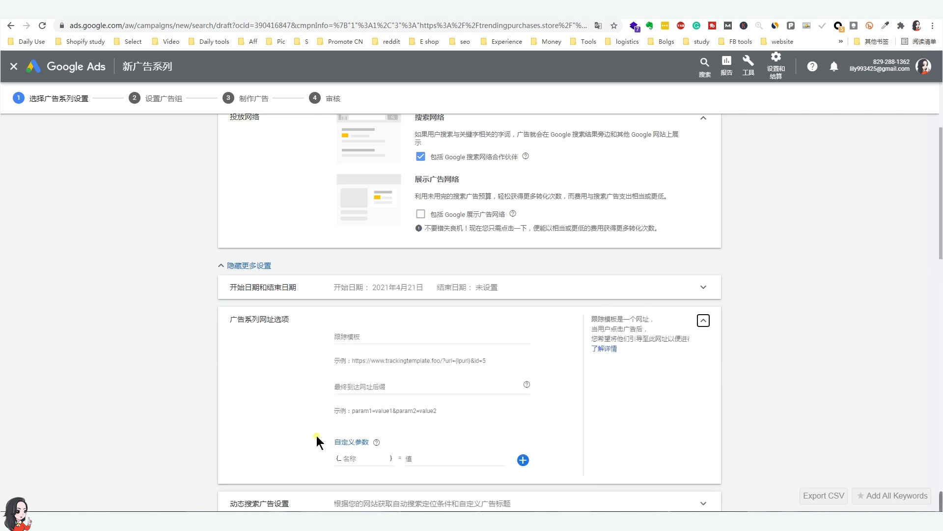
{"action": "left_click", "coordinate": [703, 323]}
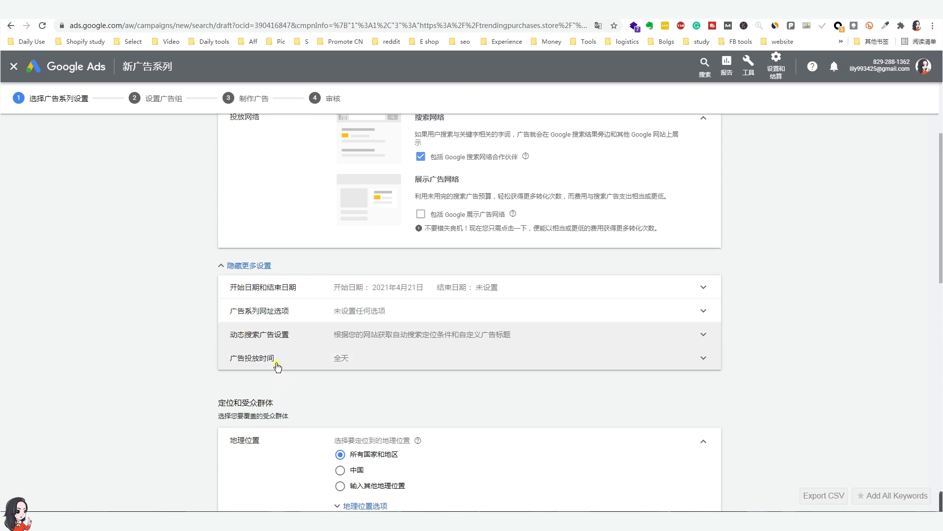
{"action": "left_click", "coordinate": [706, 361]}
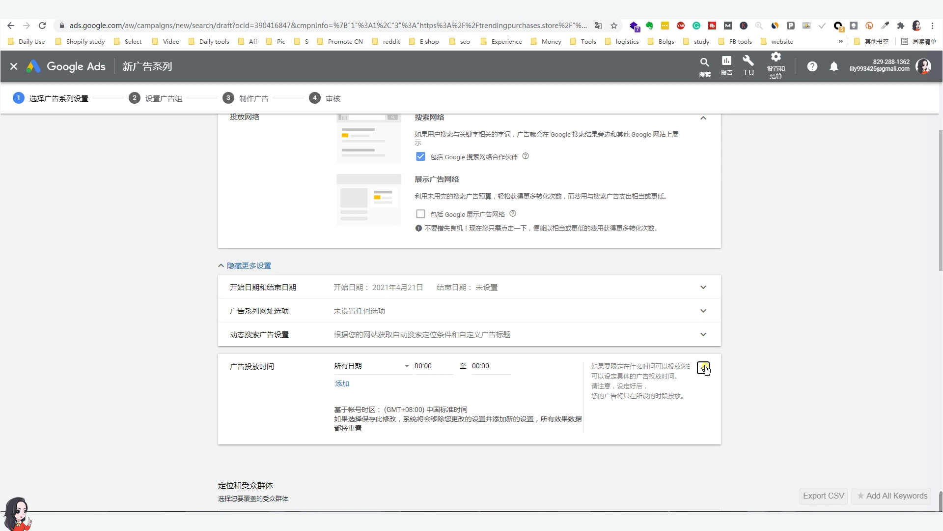
- Collapse the ad schedule settings and target the campaign to the United States (美国) as a custom location
{"action": "left_click", "coordinate": [704, 367]}
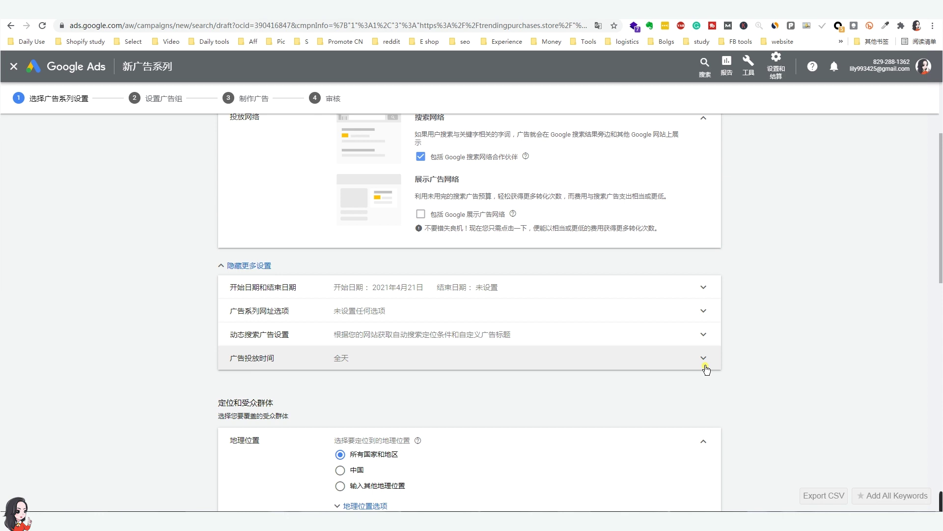
{"action": "scroll", "coordinate": [626, 396], "scroll_direction": "down", "scroll_amount": 3}
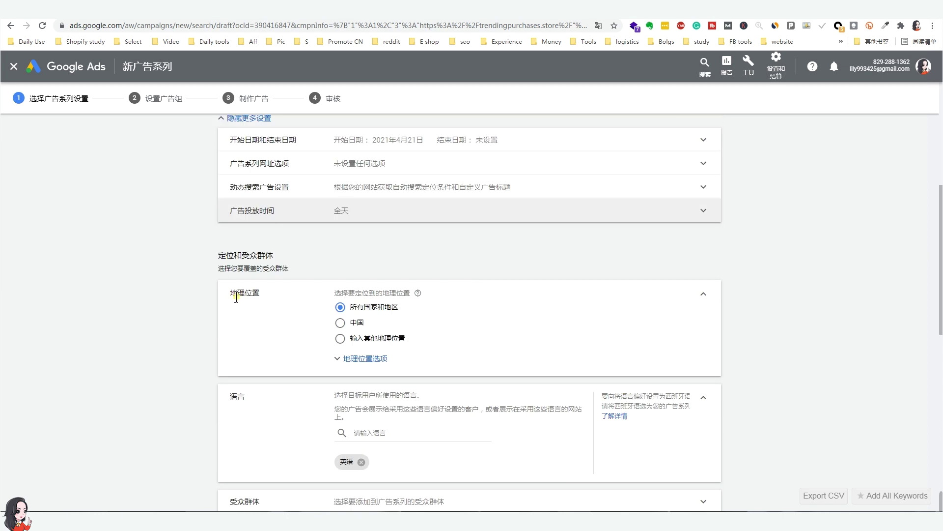
{"action": "left_click", "coordinate": [340, 339]}
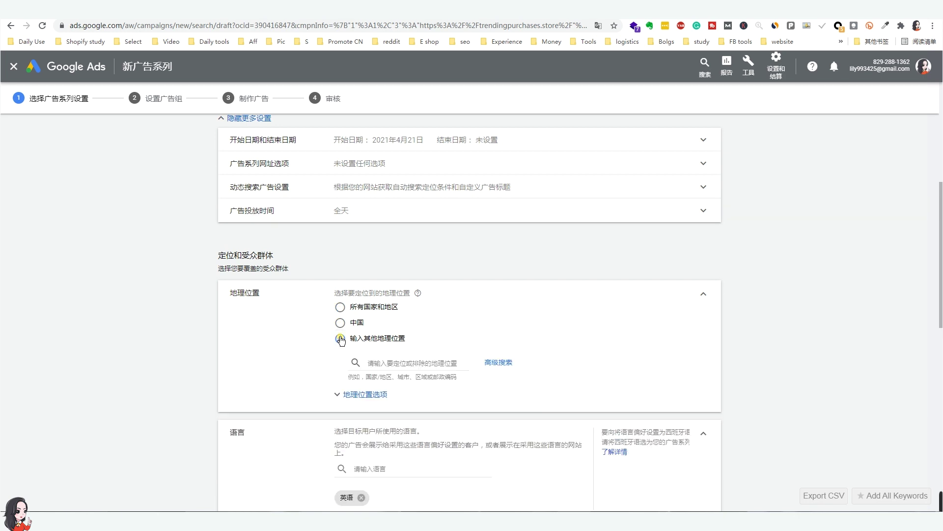
{"action": "left_click", "coordinate": [385, 363]}
{"action": "type", "text": "meiguo"}
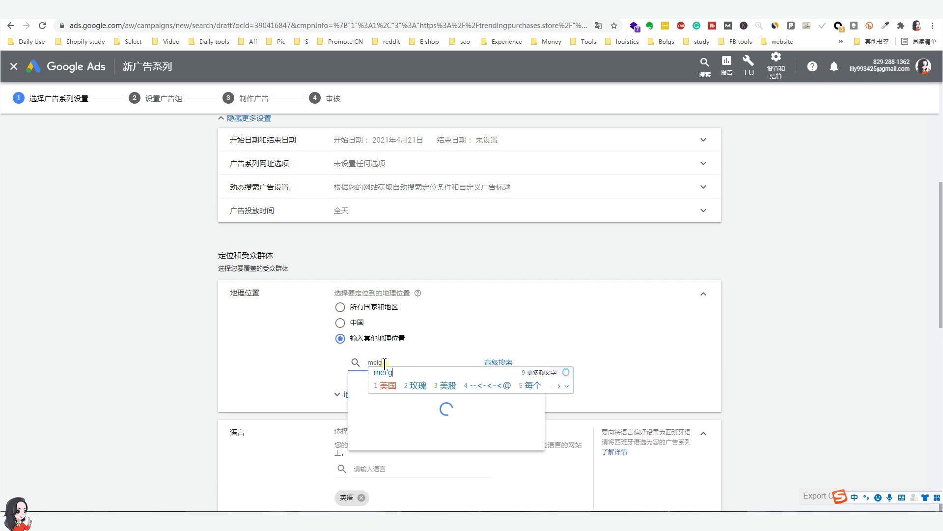
{"action": "key", "text": "space"}
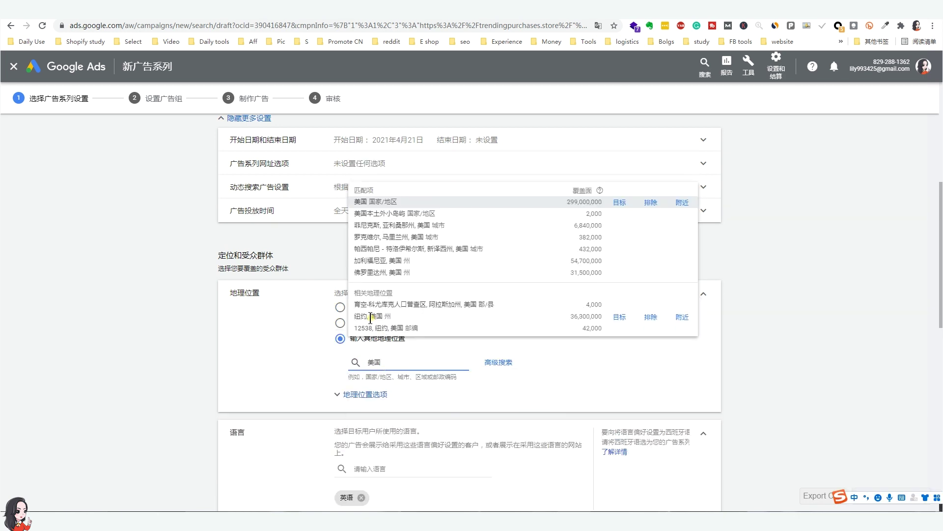
{"action": "left_click", "coordinate": [367, 202]}
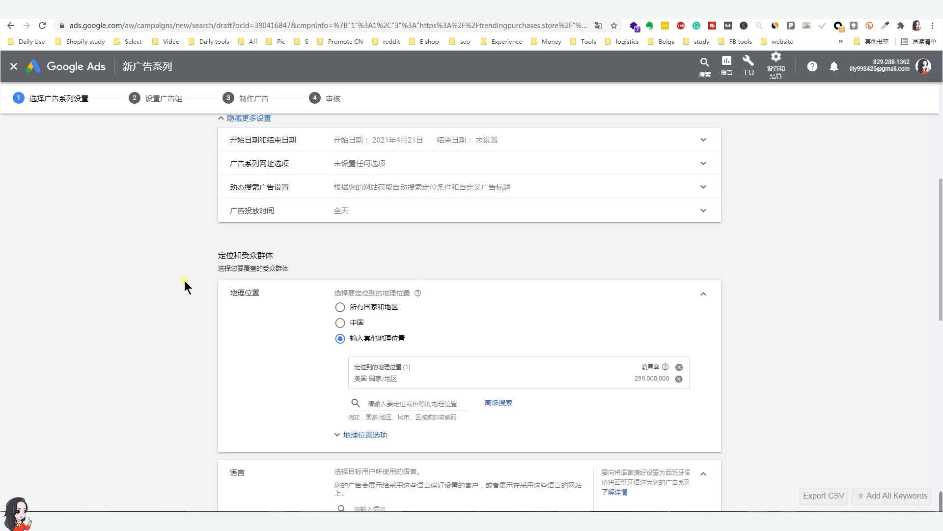
- Remove English (英语) from the campaign's target languages
{"action": "scroll", "coordinate": [185, 284], "scroll_direction": "down", "scroll_amount": 3}
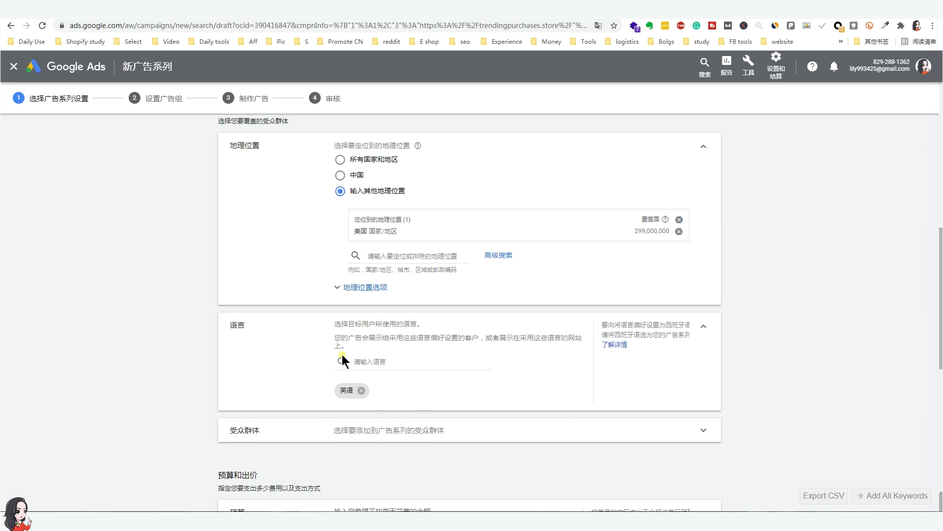
{"action": "left_click", "coordinate": [363, 391]}
{"action": "left_click_drag", "start_coordinate": [231, 325], "coordinate": [231, 357]}
{"action": "left_click", "coordinate": [231, 356]}
- Review the campaign's audience (受众群体) search and targeting options, and collapse that section
{"action": "left_click", "coordinate": [665, 435]}
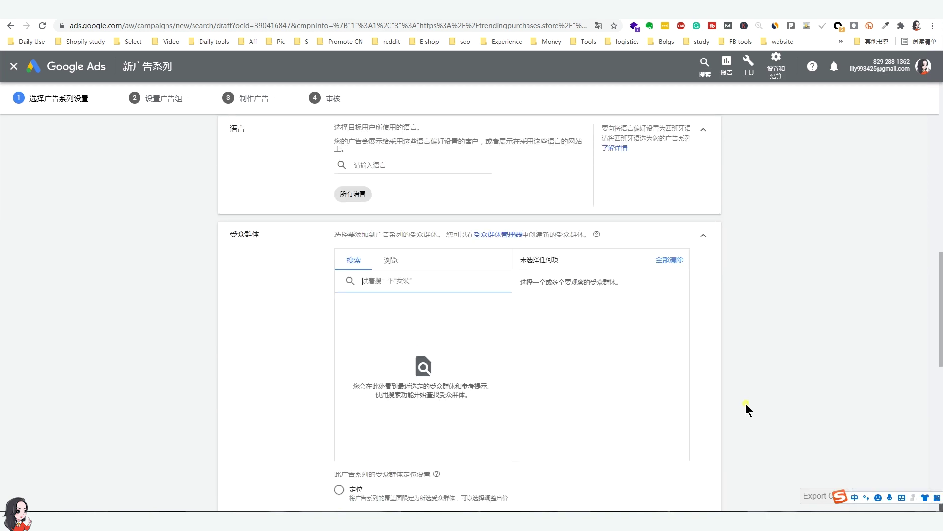
{"action": "left_click", "coordinate": [746, 404]}
{"action": "scroll", "coordinate": [501, 343], "scroll_direction": "down", "scroll_amount": 3}
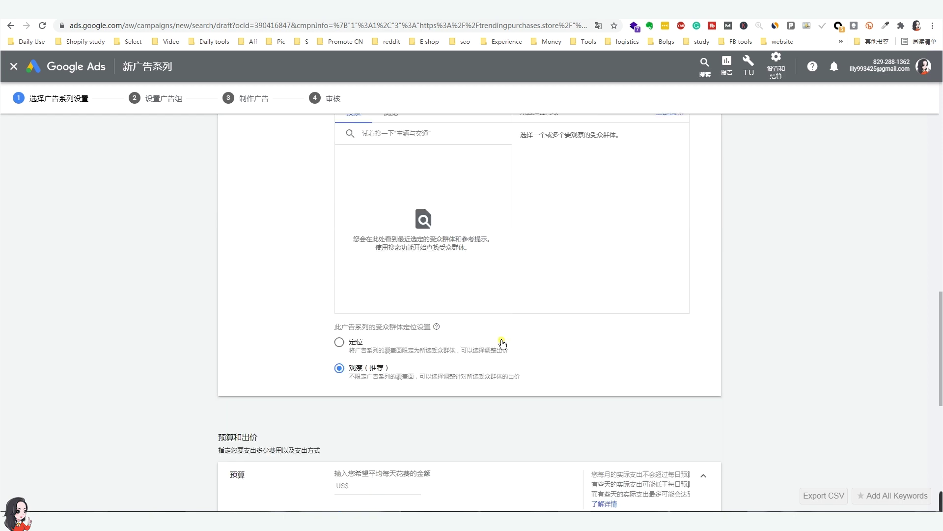
{"action": "scroll", "coordinate": [503, 343], "scroll_direction": "up", "scroll_amount": 1}
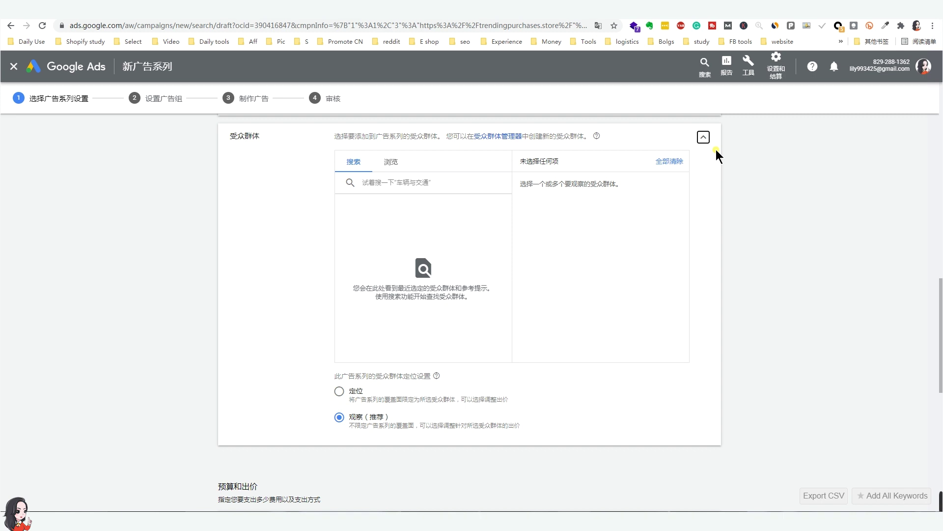
{"action": "left_click", "coordinate": [704, 138]}
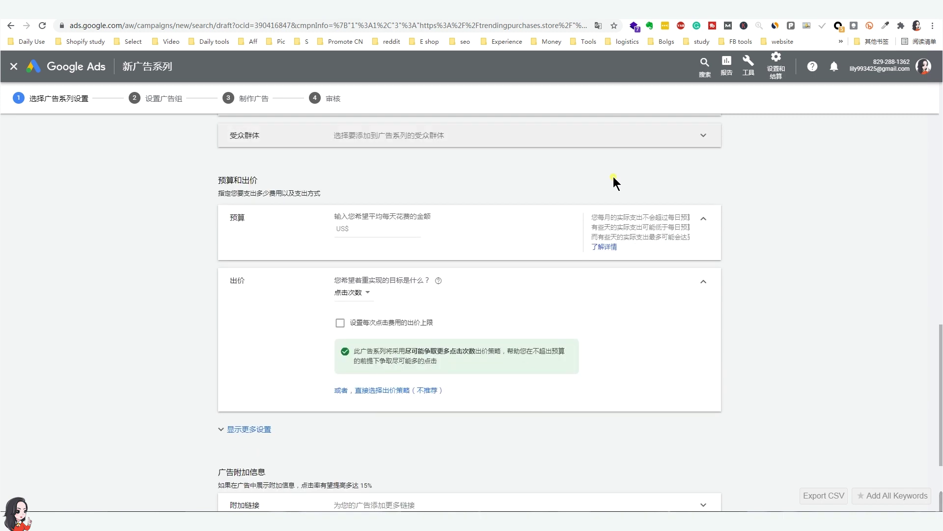
- Set the campaign's average daily budget to US$10
{"action": "left_click", "coordinate": [374, 230]}
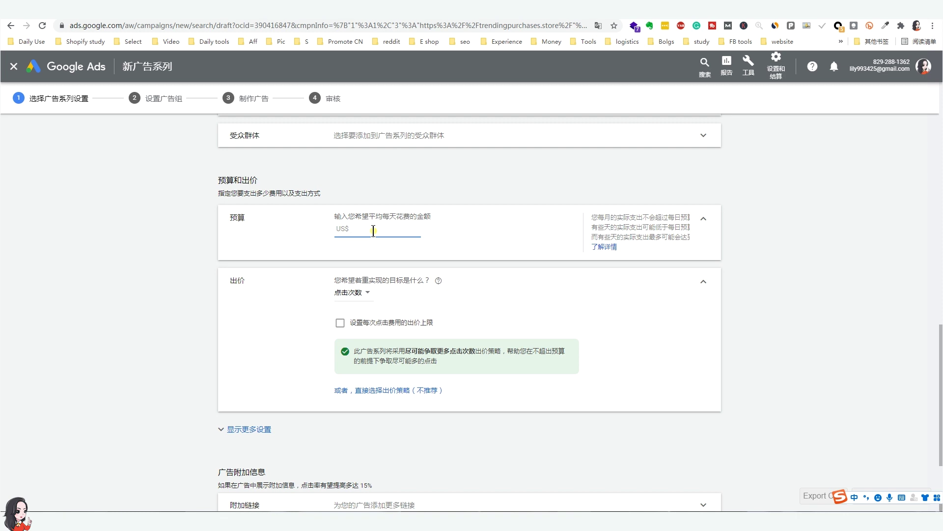
{"action": "type", "text": "10"}
{"action": "left_click", "coordinate": [197, 283]}
- Review the bidding focus options, including the conversion-based ones, and collapse the bidding section with clicks (点击次数) kept as the focus
{"action": "left_click", "coordinate": [259, 278]}
{"action": "double_click", "coordinate": [240, 282]}
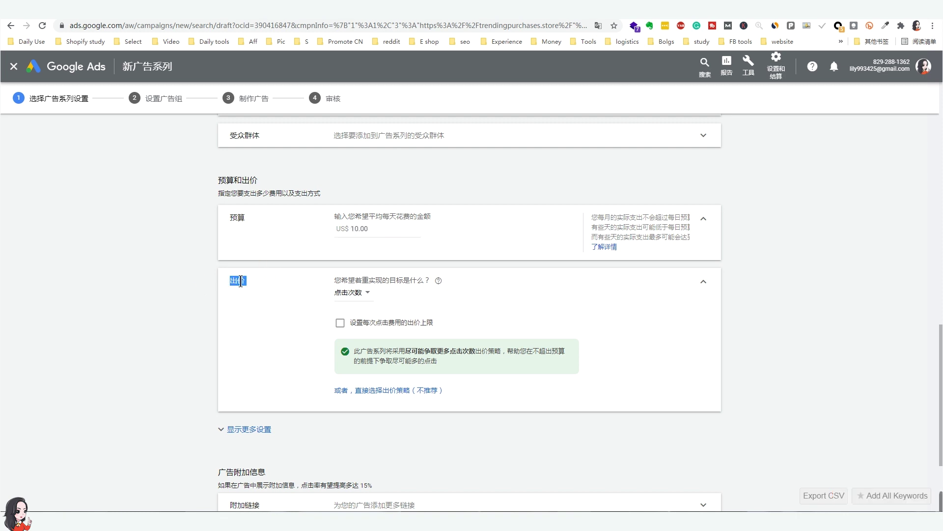
{"action": "left_click", "coordinate": [351, 297]}
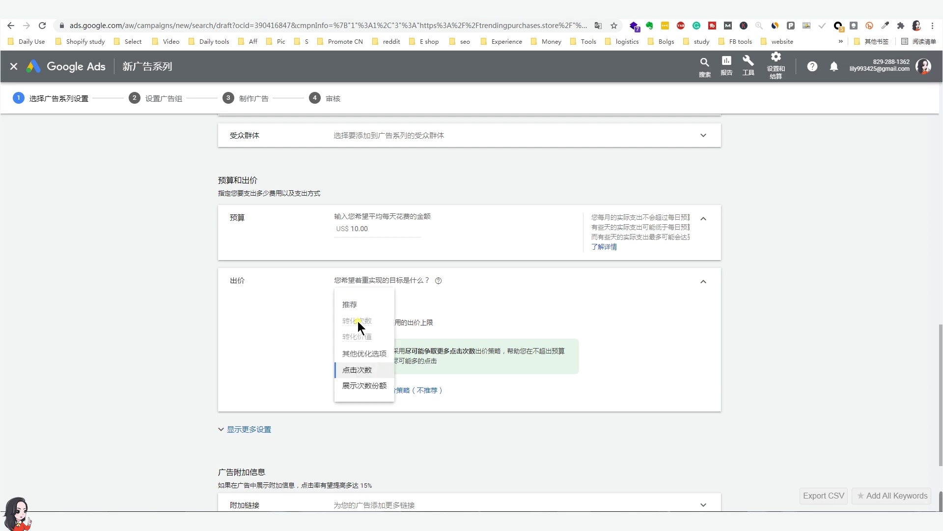
{"action": "mouse_move", "coordinate": [358, 320]}
{"action": "mouse_move", "coordinate": [363, 338]}
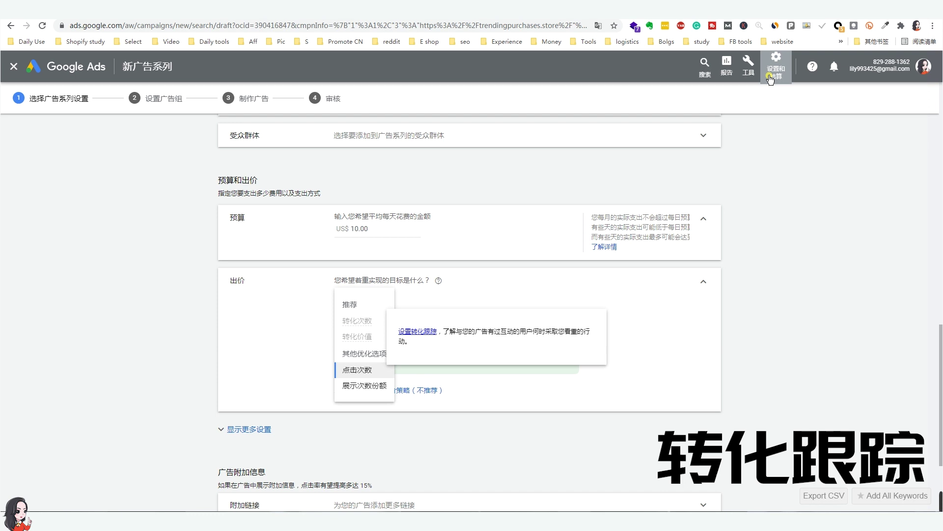
{"action": "left_click", "coordinate": [704, 282]}
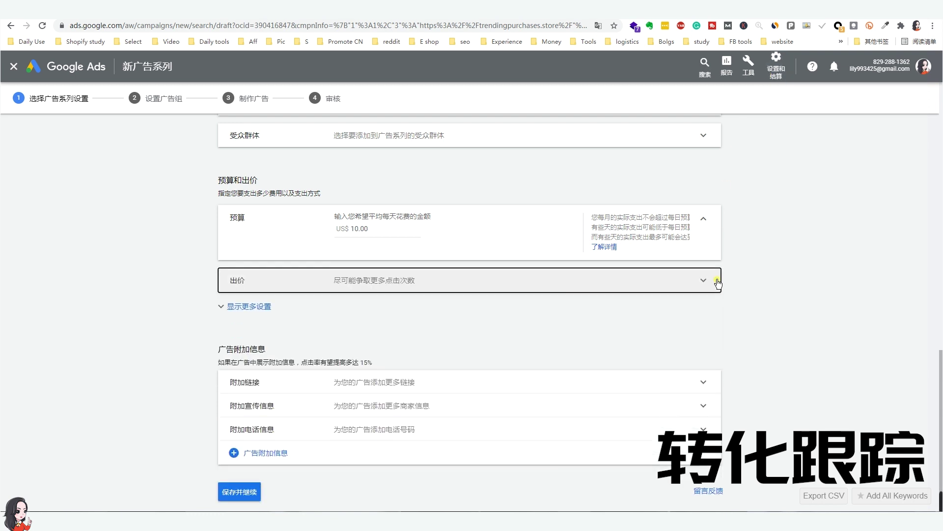
- Reveal the additional budget and bidding settings and review the conversions (转化次数) and ad rotation (广告轮播) options
{"action": "left_click", "coordinate": [223, 307]}
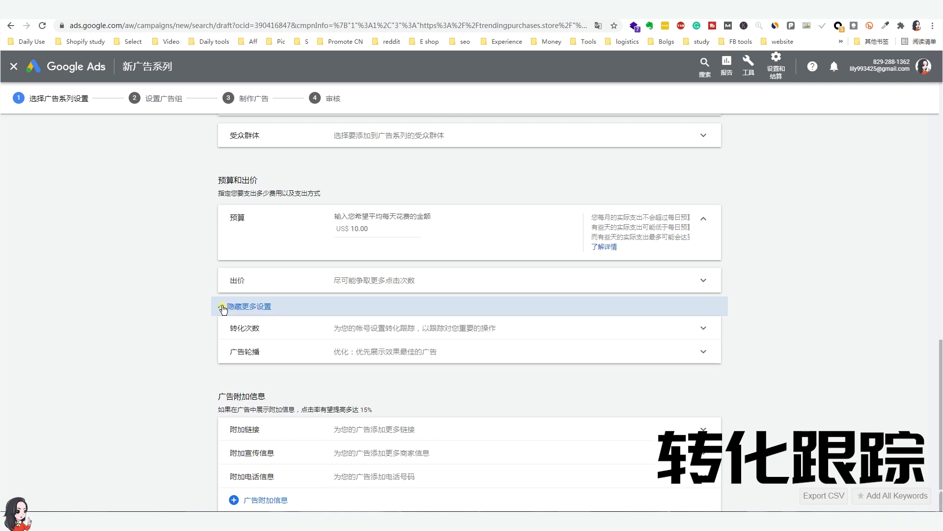
{"action": "left_click", "coordinate": [701, 331]}
{"action": "left_click_drag", "start_coordinate": [335, 337], "coordinate": [667, 338]}
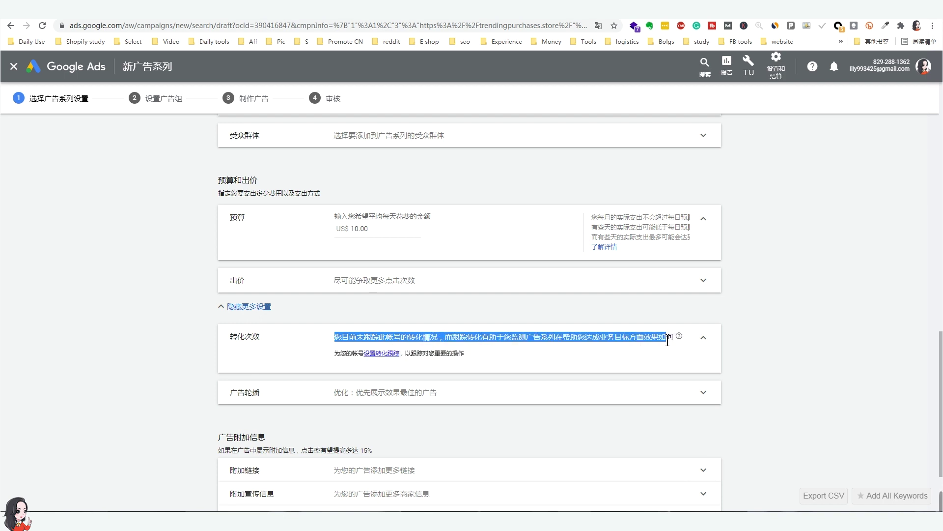
{"action": "left_click", "coordinate": [703, 339]}
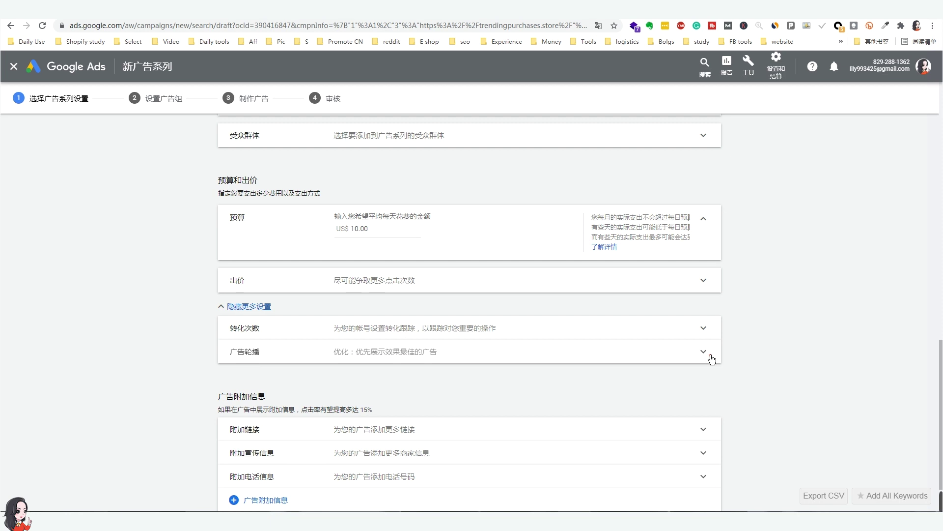
{"action": "left_click", "coordinate": [708, 355]}
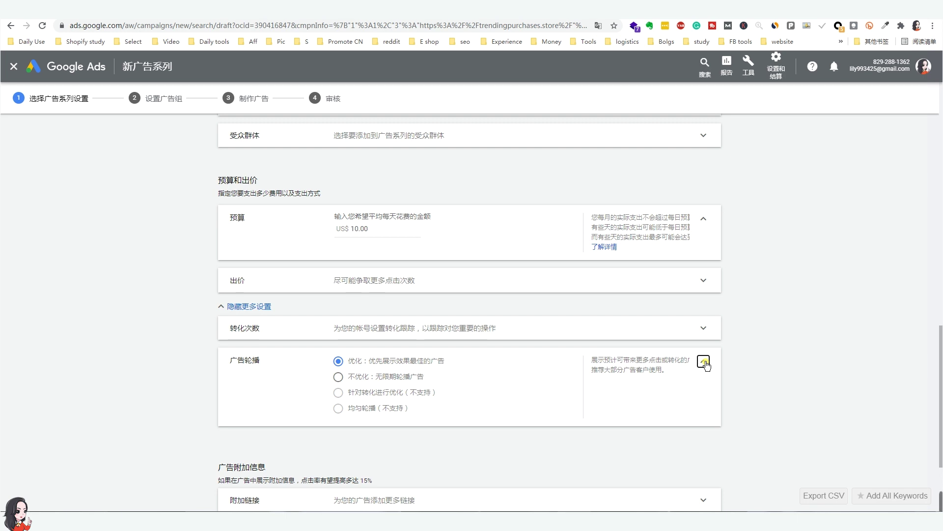
{"action": "left_click", "coordinate": [703, 363]}
- Review the ad extensions (广告附加信息) section, including its description and the sitelink (附加链接) options
{"action": "scroll", "coordinate": [764, 341], "scroll_direction": "down", "scroll_amount": 1}
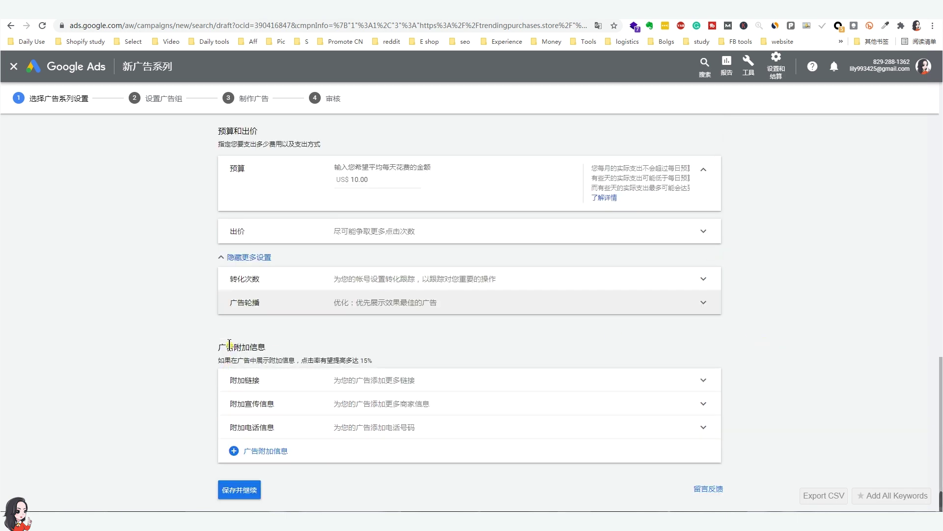
{"action": "left_click_drag", "start_coordinate": [217, 344], "coordinate": [346, 360]}
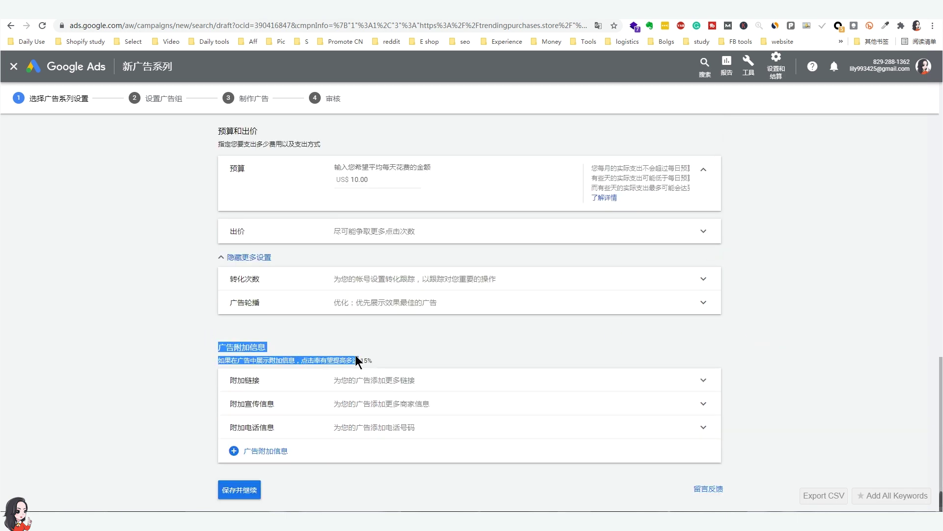
{"action": "left_click", "coordinate": [274, 339]}
{"action": "left_click_drag", "start_coordinate": [218, 344], "coordinate": [374, 362]}
{"action": "left_click", "coordinate": [703, 381]}
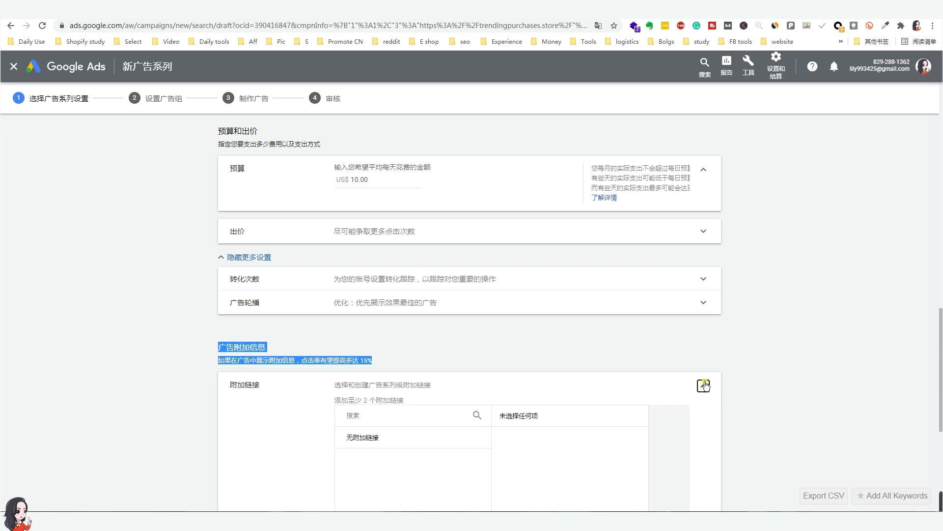
{"action": "left_click", "coordinate": [704, 385]}
{"action": "left_click", "coordinate": [219, 347]}
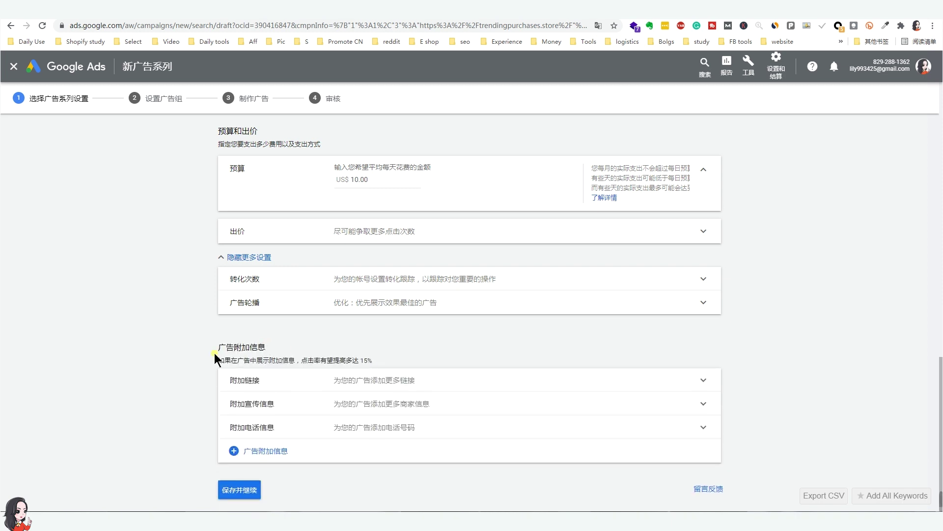
{"action": "left_click_drag", "start_coordinate": [219, 346], "coordinate": [324, 339]}
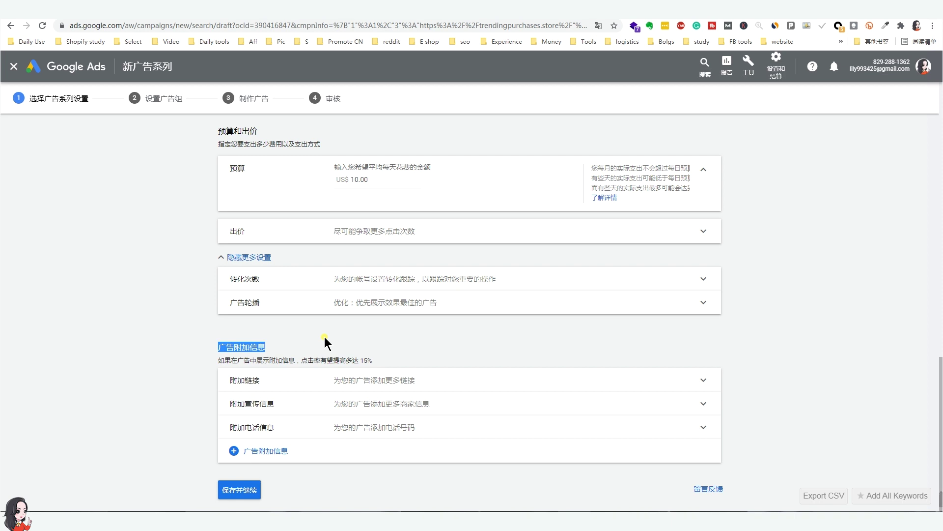
- Examine the ads on the Google results page for "Fake eyelash", comparing the L'Oréal ad's sitelinks with the plain Empire Lashes ad
{"action": "left_click", "coordinate": [59, 467]}
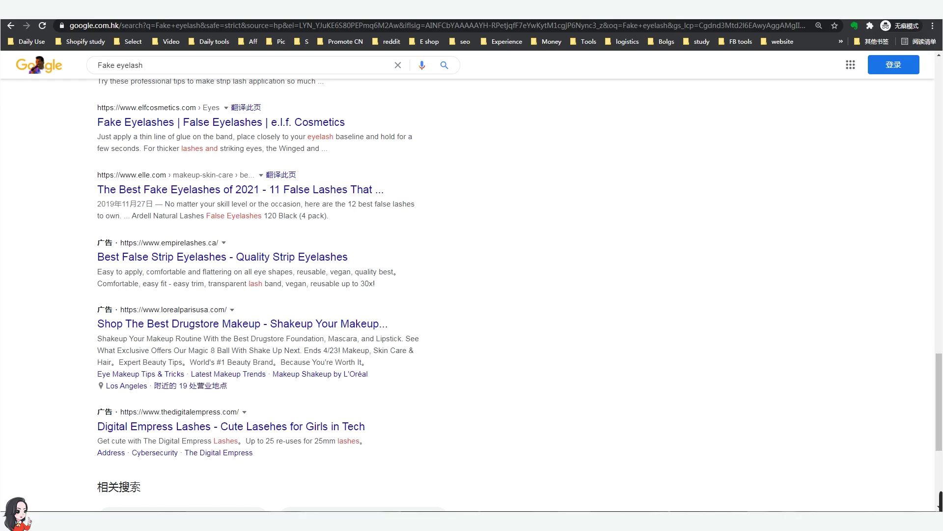
{"action": "scroll", "coordinate": [44, 388], "scroll_direction": "up", "scroll_amount": 5}
{"action": "scroll", "coordinate": [74, 410], "scroll_direction": "down", "scroll_amount": 5}
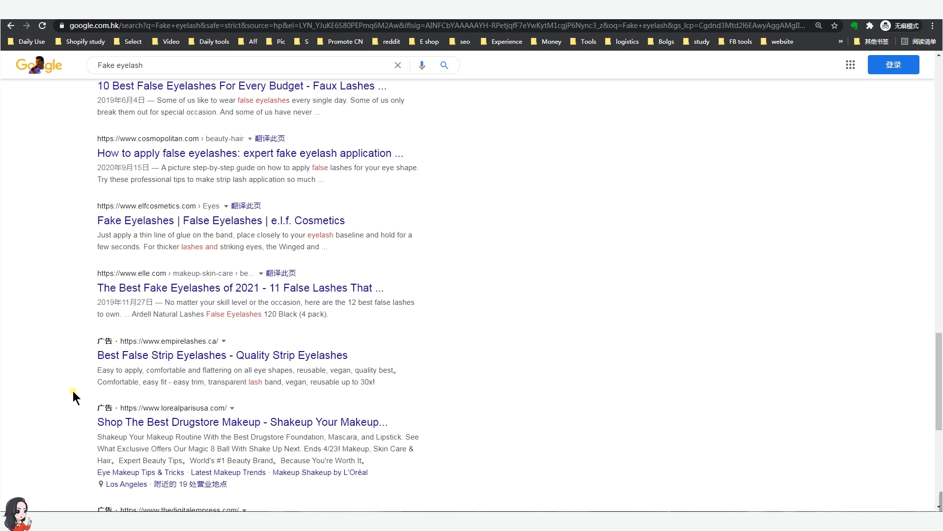
{"action": "key", "text": "alt+Tab"}
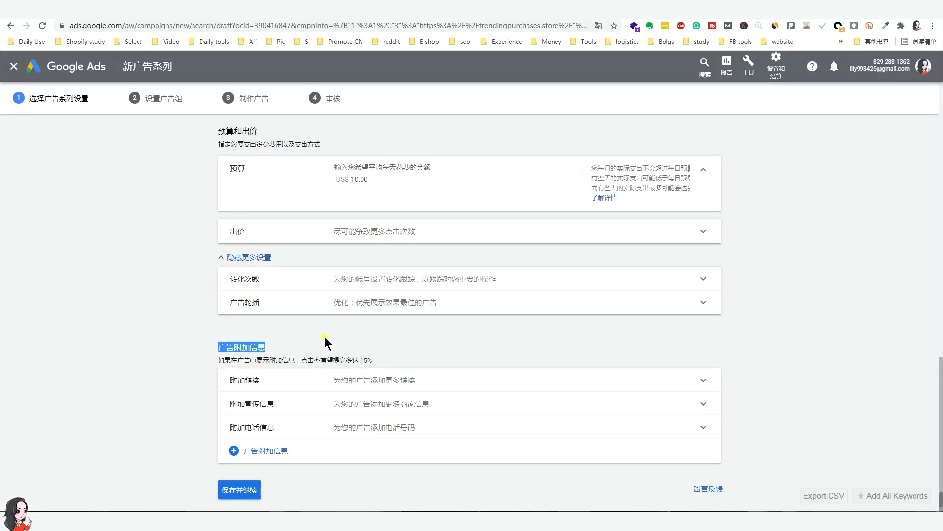
{"action": "left_click", "coordinate": [62, 442]}
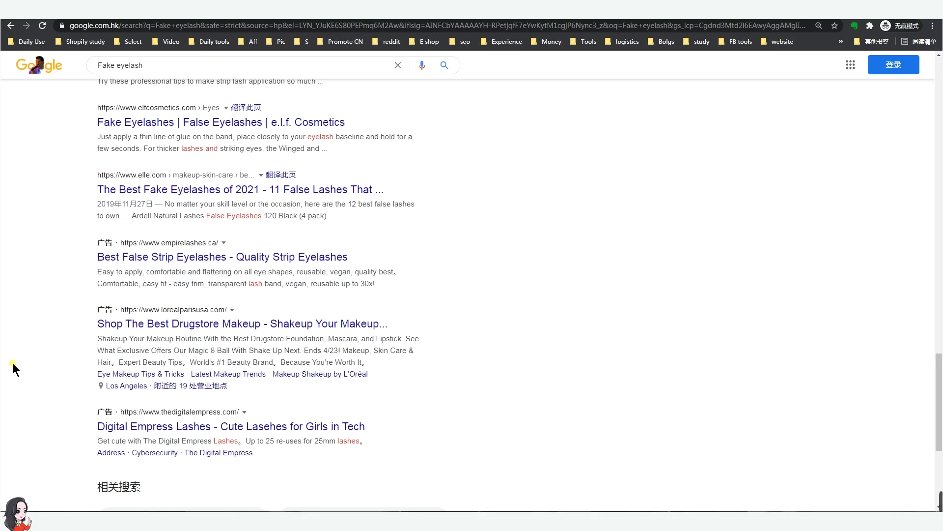
{"action": "scroll", "coordinate": [73, 391], "scroll_direction": "up", "scroll_amount": 5}
{"action": "scroll", "coordinate": [73, 390], "scroll_direction": "down", "scroll_amount": 5}
{"action": "left_click_drag", "start_coordinate": [92, 374], "coordinate": [374, 376]}
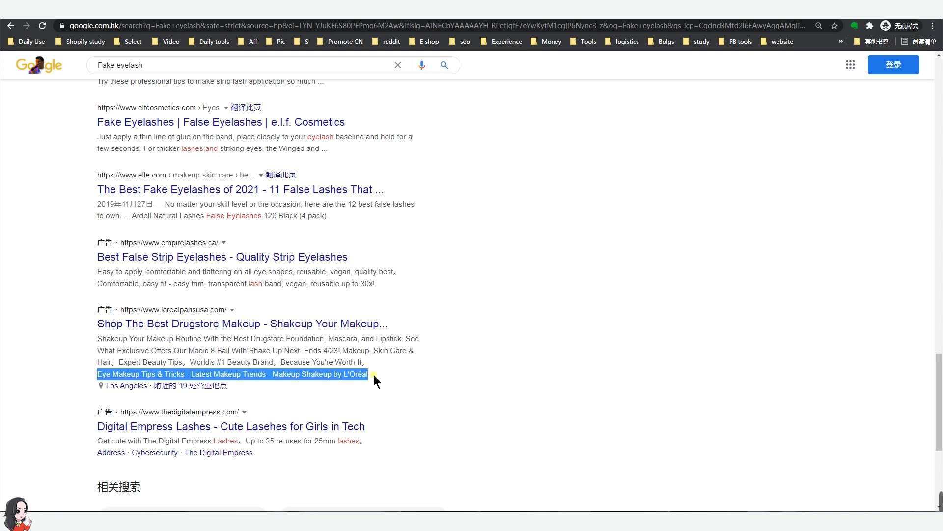
{"action": "left_click", "coordinate": [55, 394]}
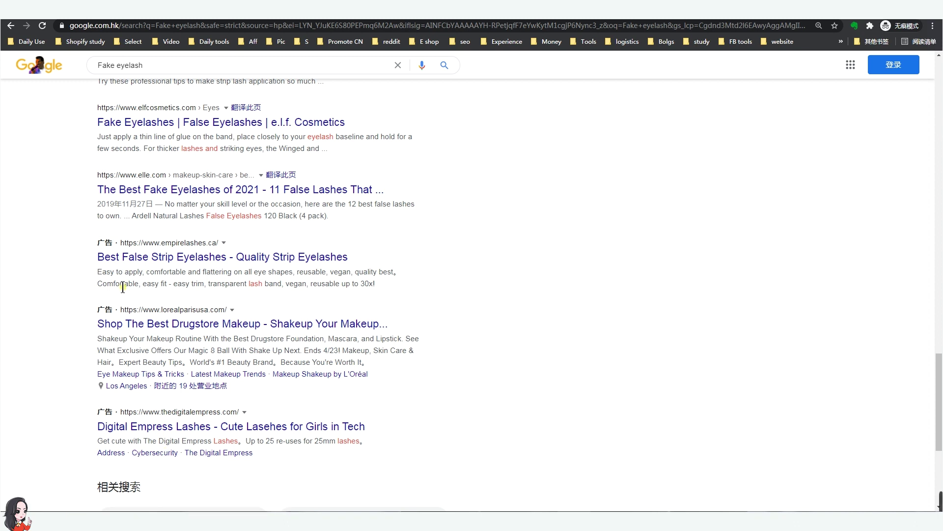
{"action": "left_click_drag", "start_coordinate": [88, 239], "coordinate": [377, 284]}
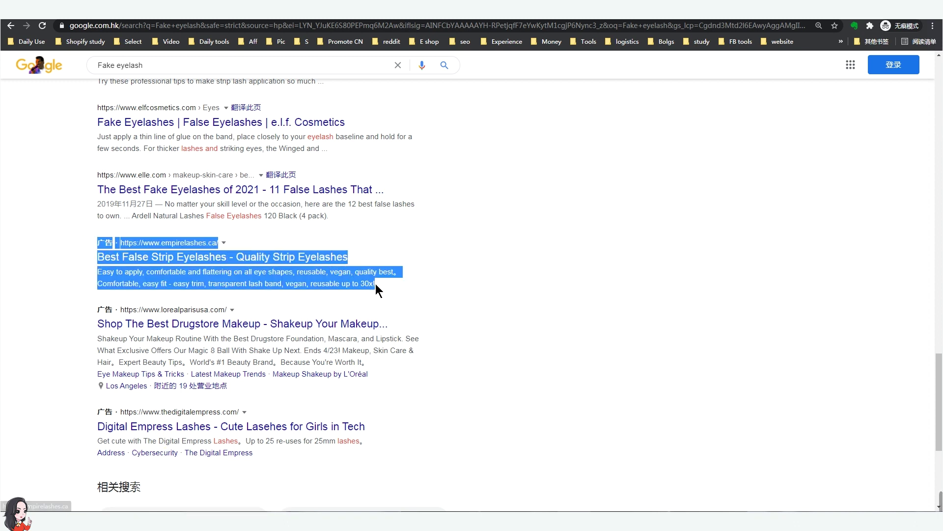
{"action": "left_click", "coordinate": [66, 280]}
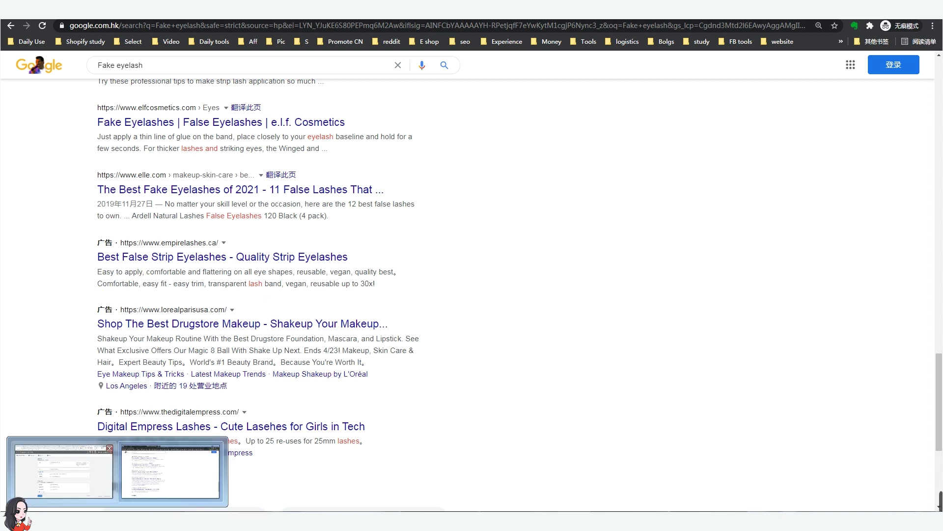
- Return to the Google Ads campaign draft, save its settings and continue to the ad group setup
{"action": "left_click", "coordinate": [172, 473]}
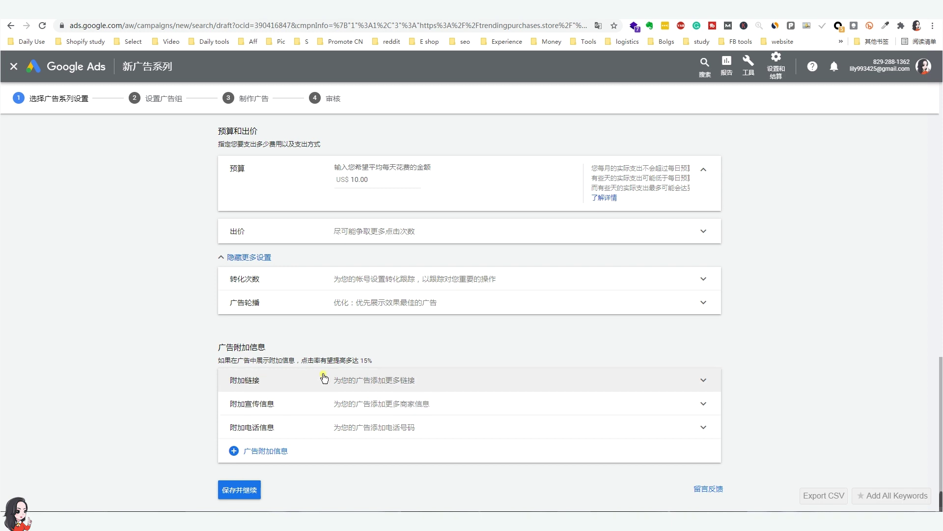
{"action": "left_click", "coordinate": [248, 491]}
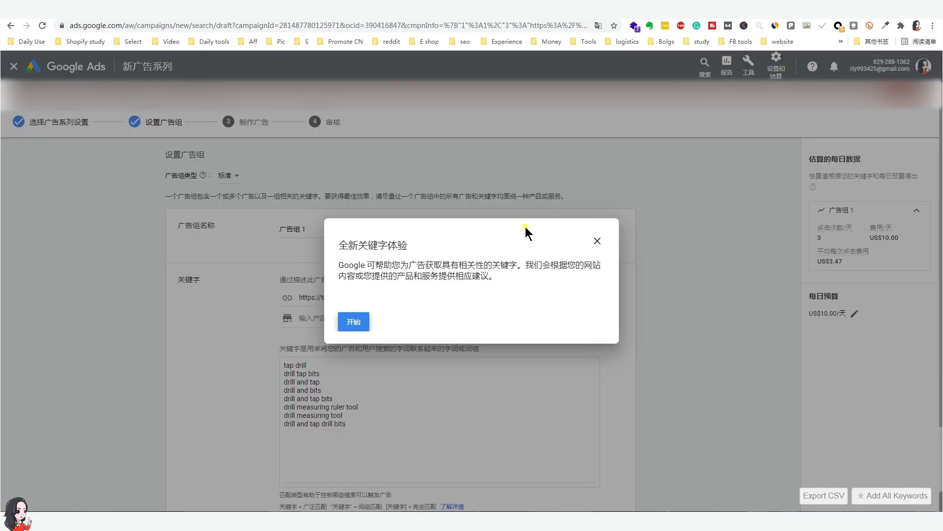
- Dismiss the new keyword experience introduction and review the ad group name (广告组名称) and the suggested drill keywords
{"action": "left_click", "coordinate": [599, 241]}
{"action": "left_click", "coordinate": [501, 300]}
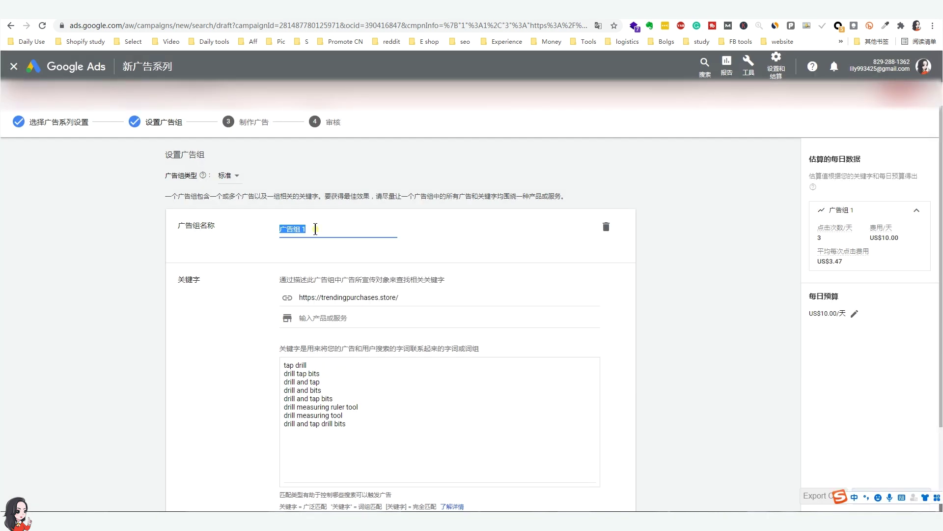
{"action": "right_click", "coordinate": [316, 229]}
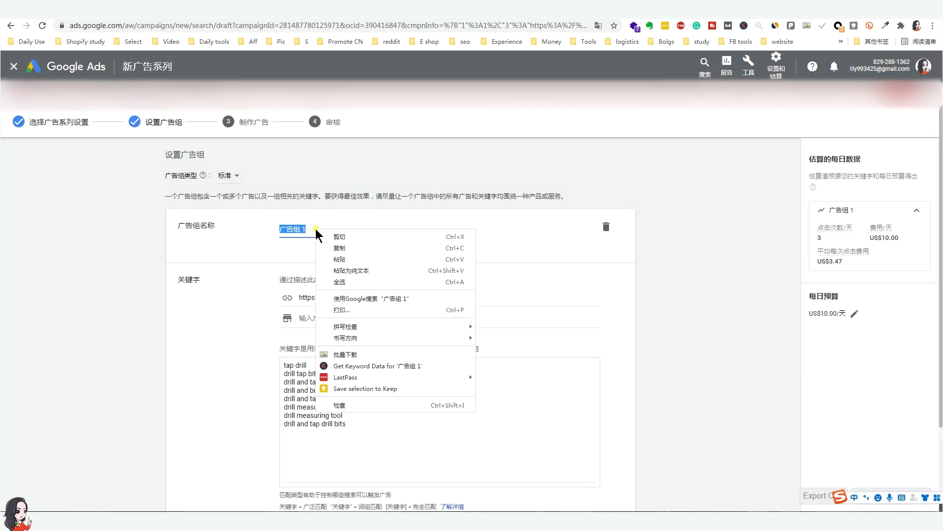
{"action": "double_click", "coordinate": [198, 228]}
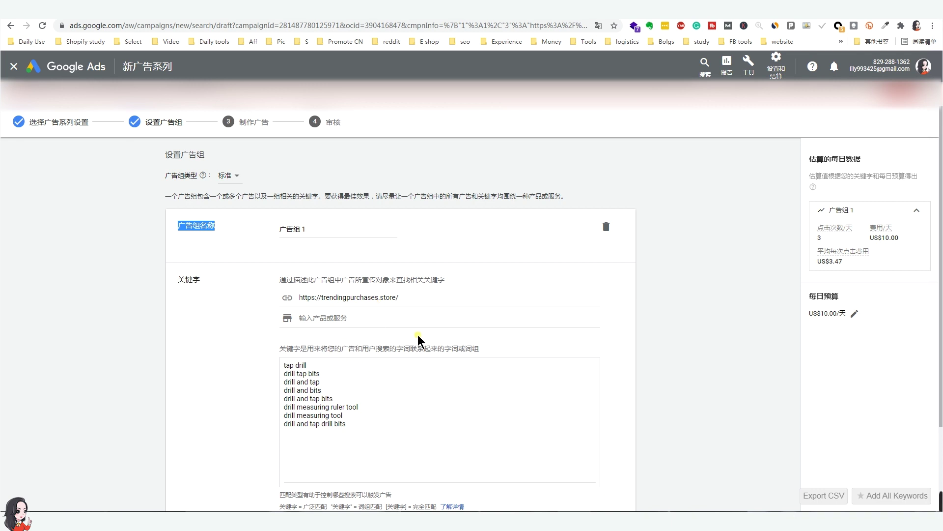
{"action": "left_click_drag", "start_coordinate": [365, 428], "coordinate": [279, 374]}
{"action": "left_click", "coordinate": [385, 418]}
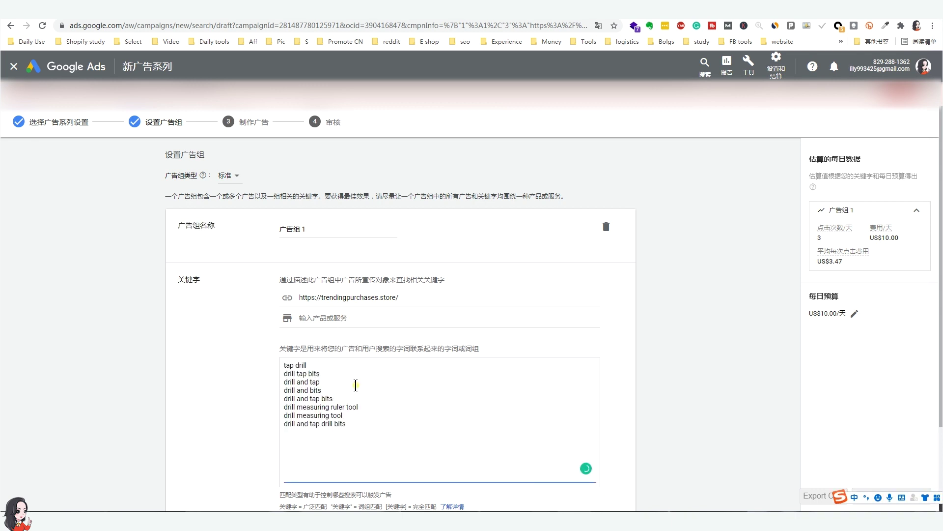
{"action": "scroll", "coordinate": [337, 397], "scroll_direction": "down", "scroll_amount": 2}
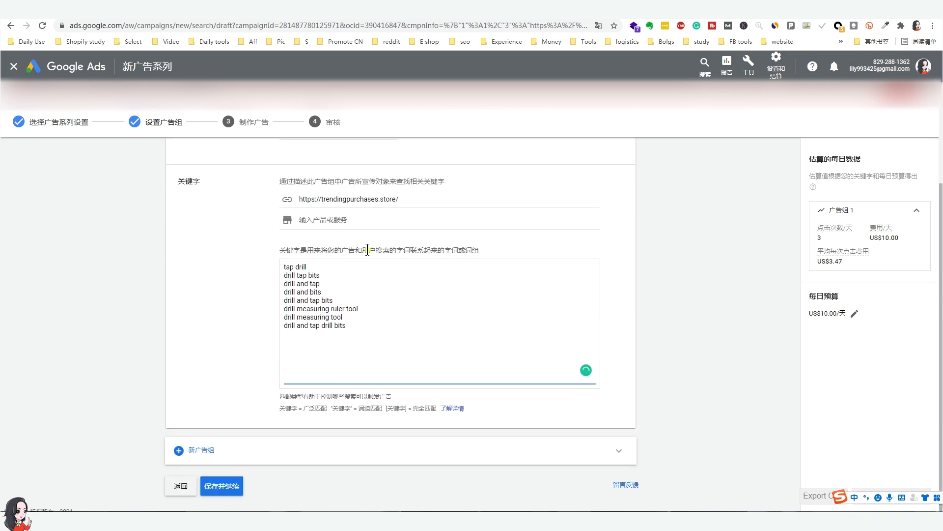
- Clear the website URL used for the ad group's keyword suggestions and check the empty web address and product or service fields
{"action": "triple_click", "coordinate": [352, 199]}
{"action": "key", "text": "BackSpace"}
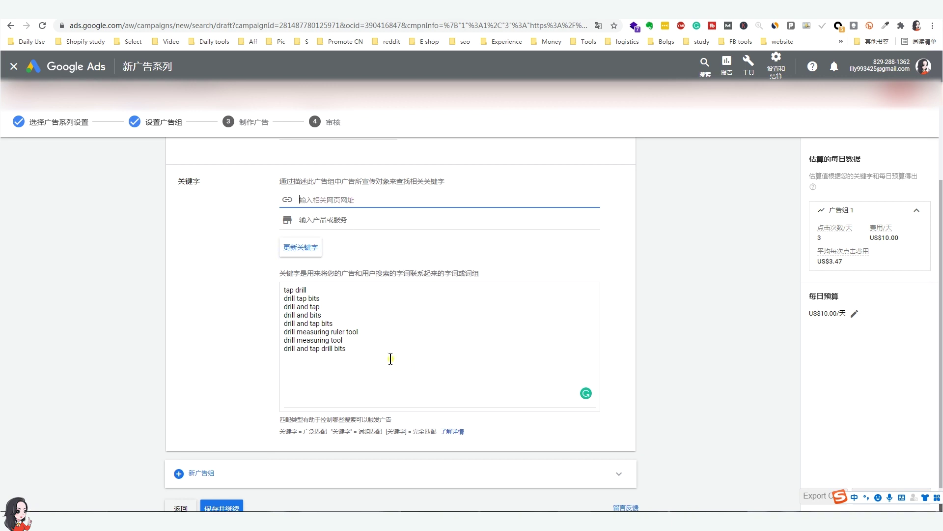
{"action": "left_click", "coordinate": [326, 222]}
{"action": "left_click", "coordinate": [357, 349]}
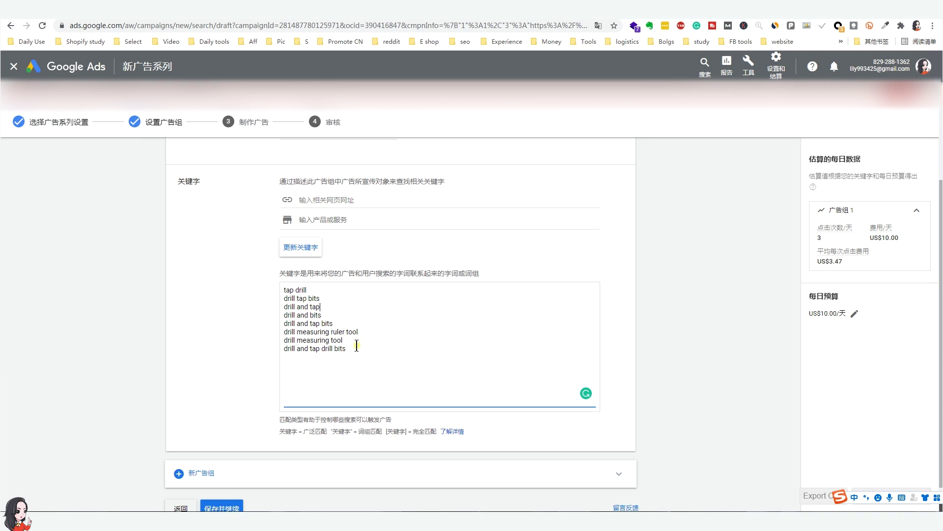
{"action": "triple_click", "coordinate": [337, 182]}
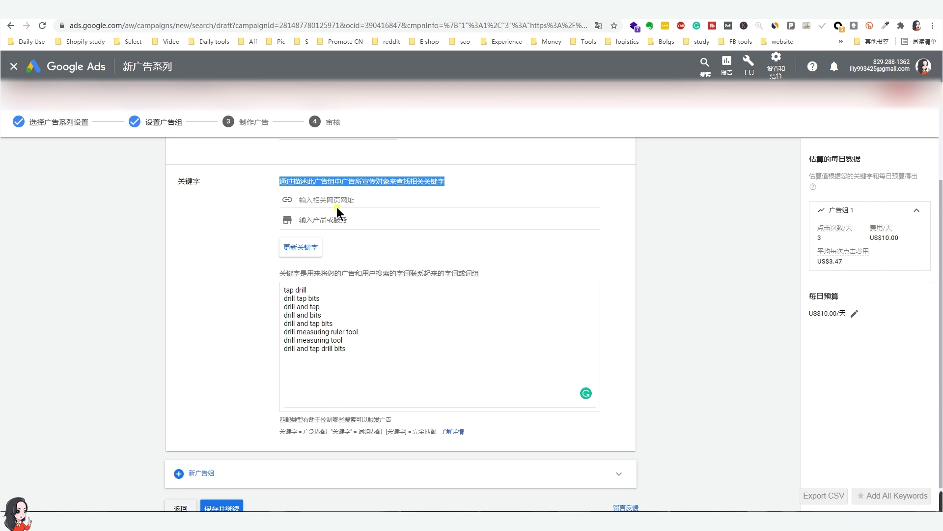
{"action": "left_click", "coordinate": [335, 199]}
{"action": "left_click", "coordinate": [336, 219]}
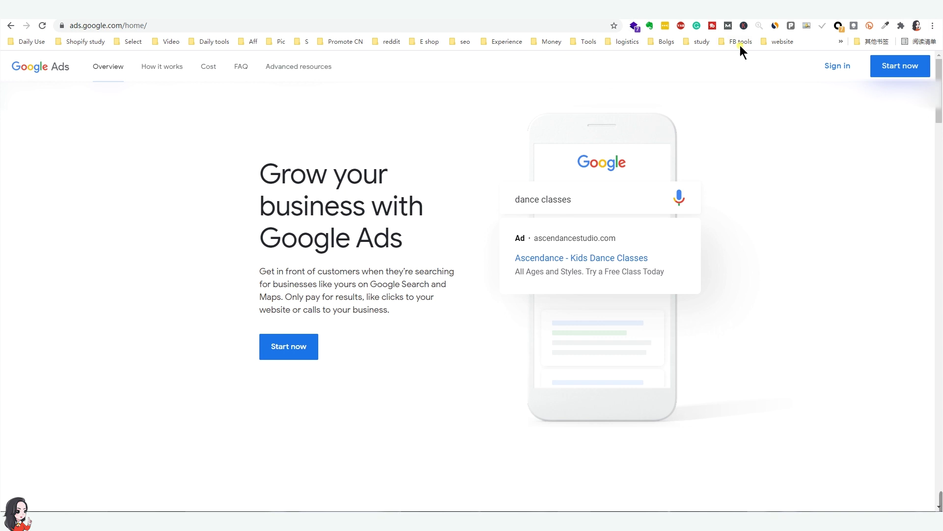
- Go to Keyword Planner and set up a new keyword discovery for "tap drill" with English (英语) as the language
{"action": "left_click", "coordinate": [838, 65]}
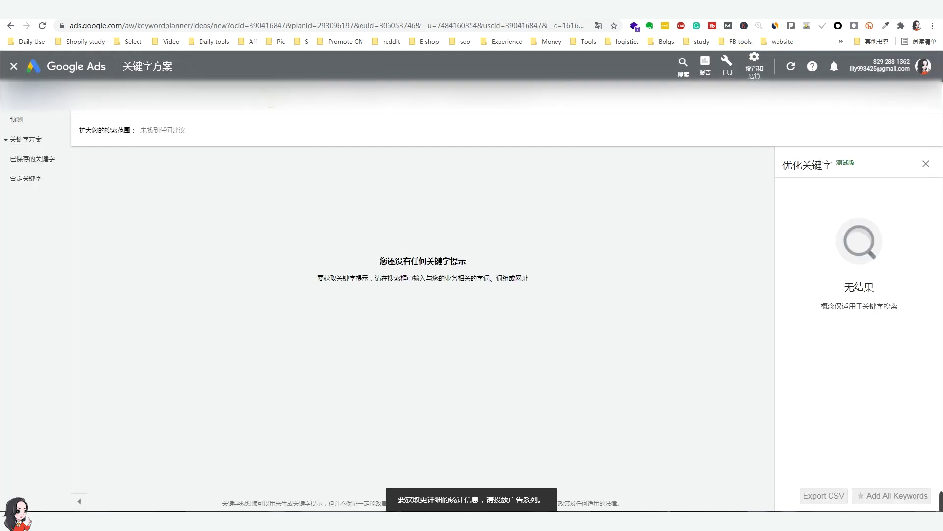
{"action": "left_click", "coordinate": [14, 66]}
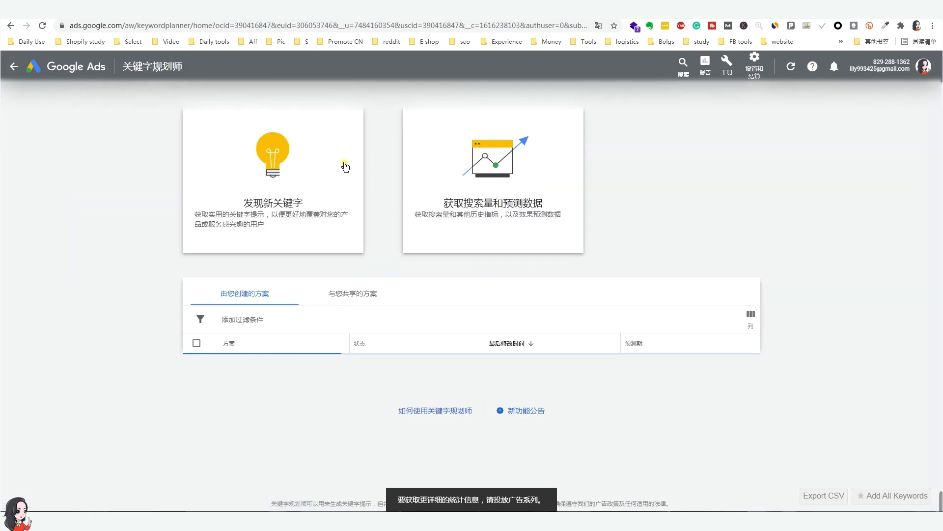
{"action": "left_click", "coordinate": [339, 162]}
{"action": "type", "text": "tap drill"}
{"action": "left_click", "coordinate": [242, 211]}
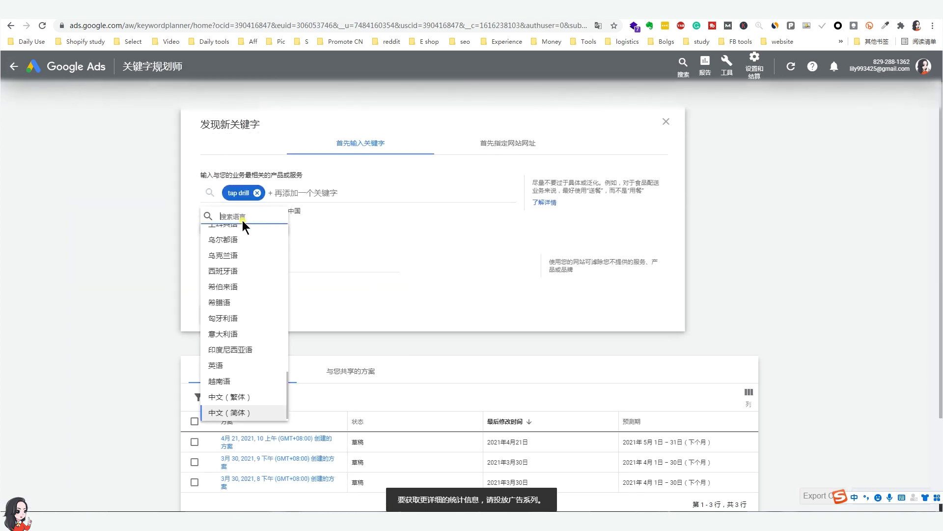
{"action": "left_click", "coordinate": [224, 370]}
- Replace China with the United States (美国) as the target location and get the keyword results
{"action": "left_click", "coordinate": [243, 211]}
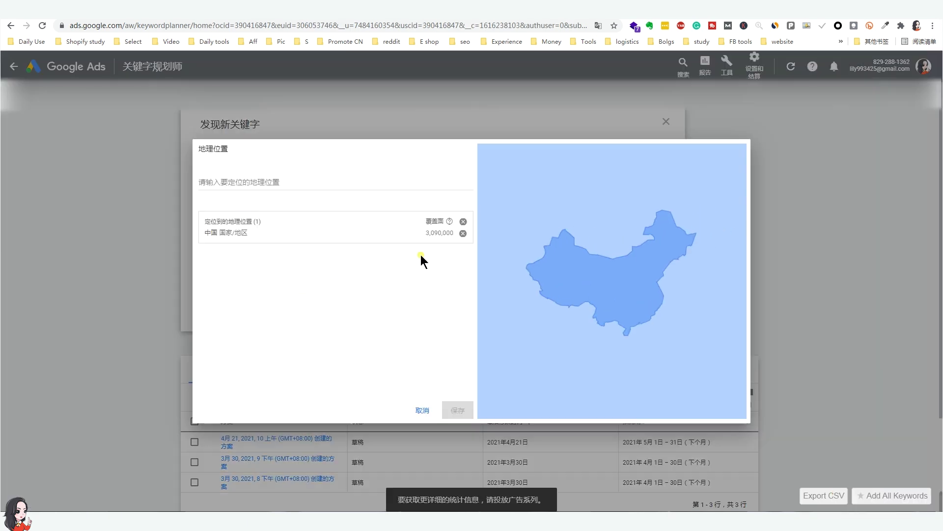
{"action": "left_click", "coordinate": [455, 227]}
{"action": "left_click", "coordinate": [237, 187]}
{"action": "type", "text": "美"}
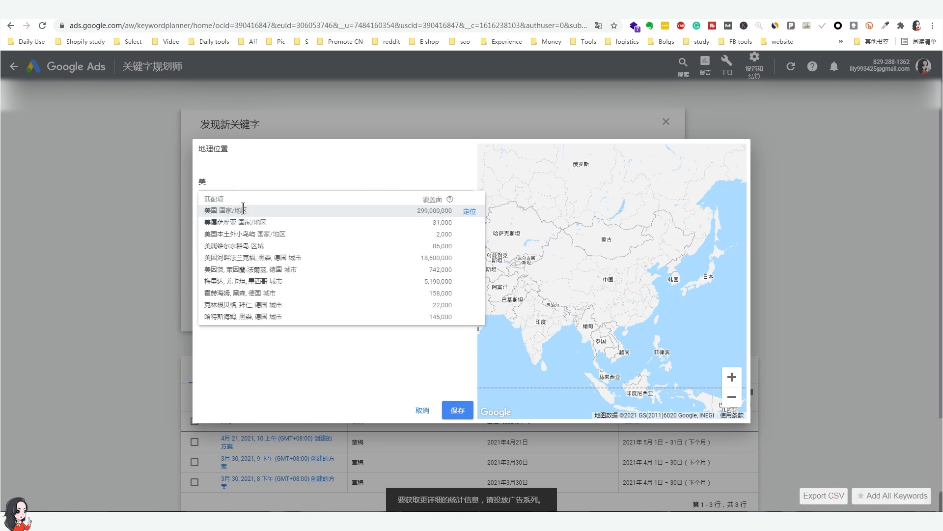
{"action": "left_click", "coordinate": [244, 210]}
{"action": "left_click", "coordinate": [461, 417]}
{"action": "left_click", "coordinate": [221, 322]}
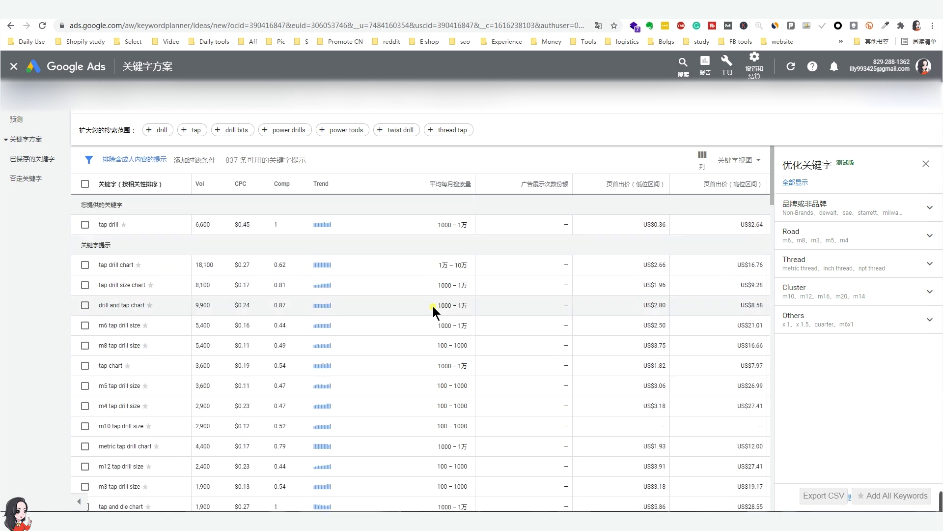
- Close the keyword refinement (优化关键字) pane, then select all keyword ideas on the page and copy them
{"action": "scroll", "coordinate": [433, 306], "scroll_direction": "down", "scroll_amount": 8}
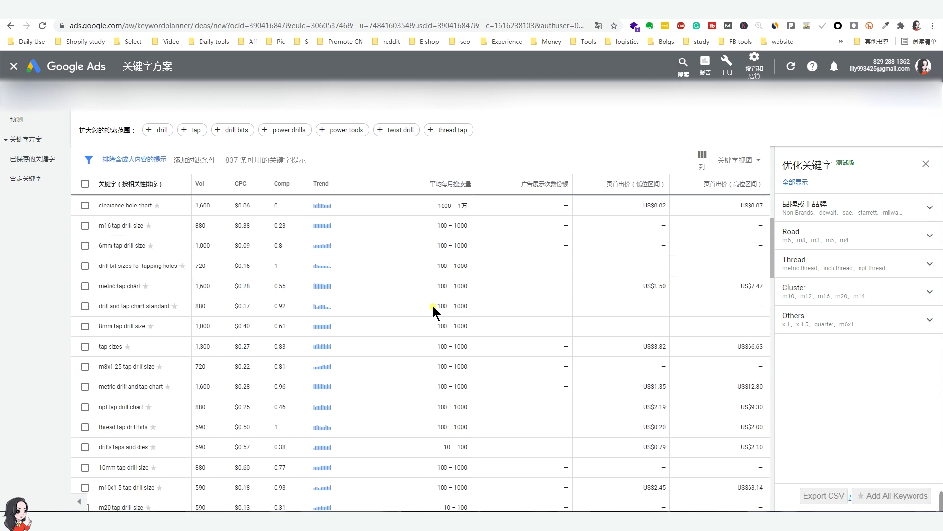
{"action": "left_click", "coordinate": [927, 164]}
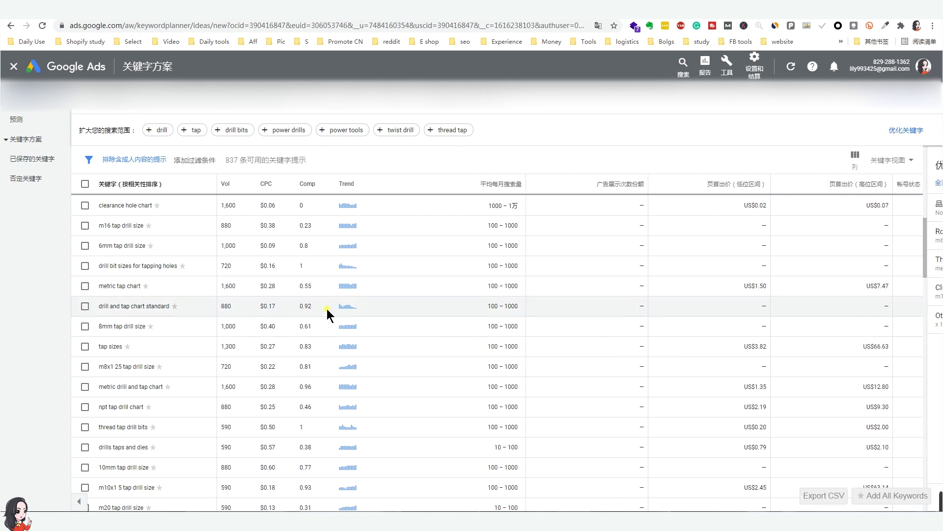
{"action": "scroll", "coordinate": [330, 311], "scroll_direction": "down", "scroll_amount": 2}
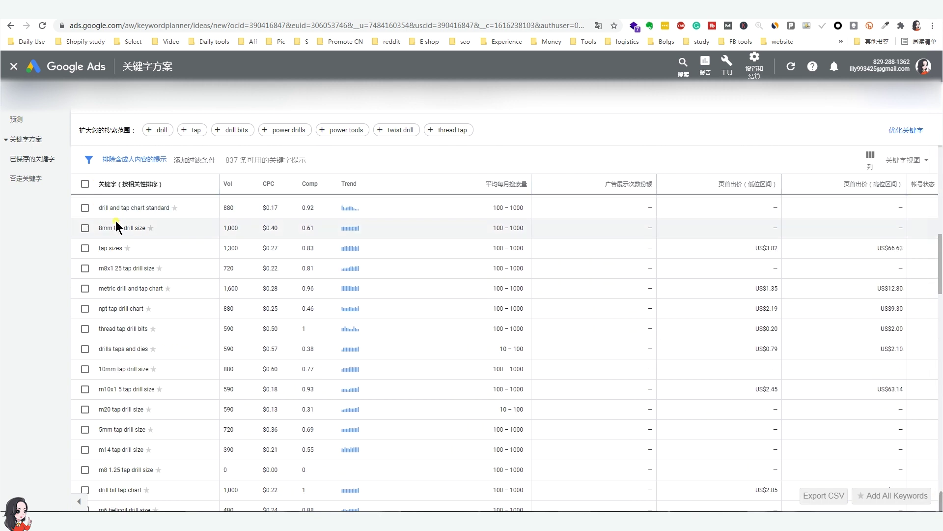
{"action": "left_click", "coordinate": [85, 183]}
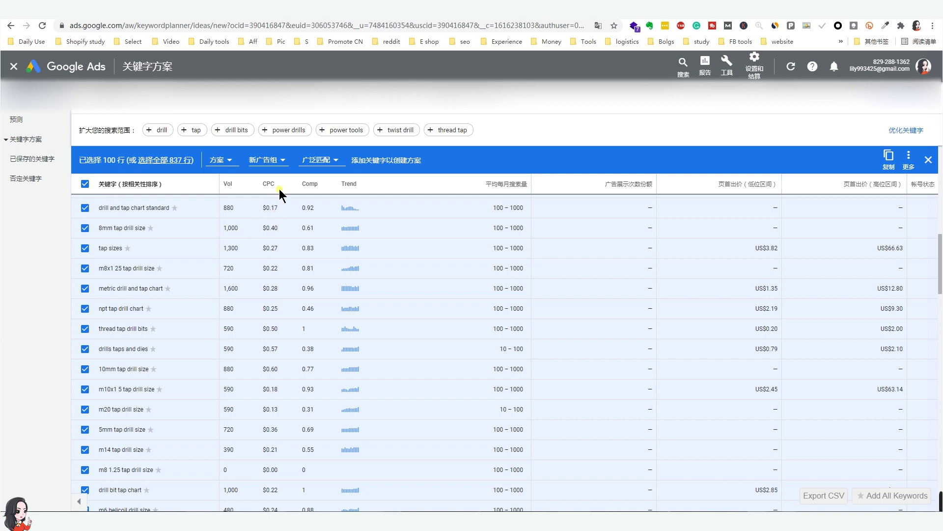
{"action": "left_click", "coordinate": [890, 156]}
- Switch to Sheet2 of the WPS workbook 工作簿(2) and widen columns A and B
{"action": "key", "text": "alt+Tab"}
{"action": "left_click", "coordinate": [154, 234]}
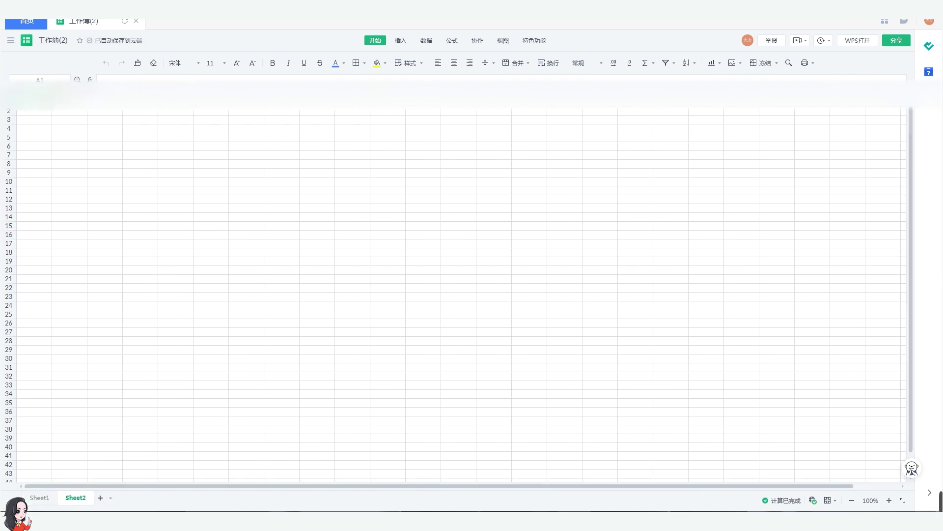
{"action": "left_click_drag", "start_coordinate": [51, 94], "coordinate": [138, 93]}
{"action": "left_click", "coordinate": [195, 180]}
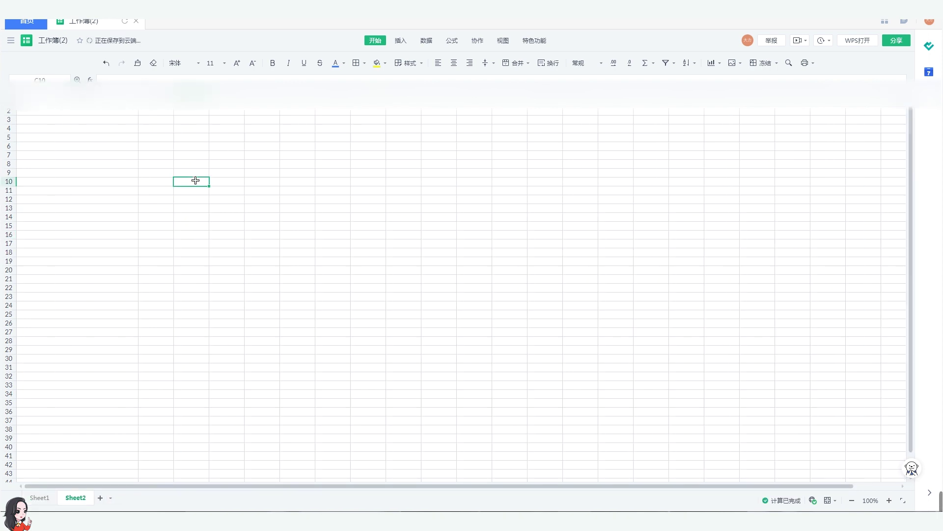
{"action": "left_click", "coordinate": [156, 93]}
{"action": "left_click_drag", "start_coordinate": [174, 93], "coordinate": [197, 93]}
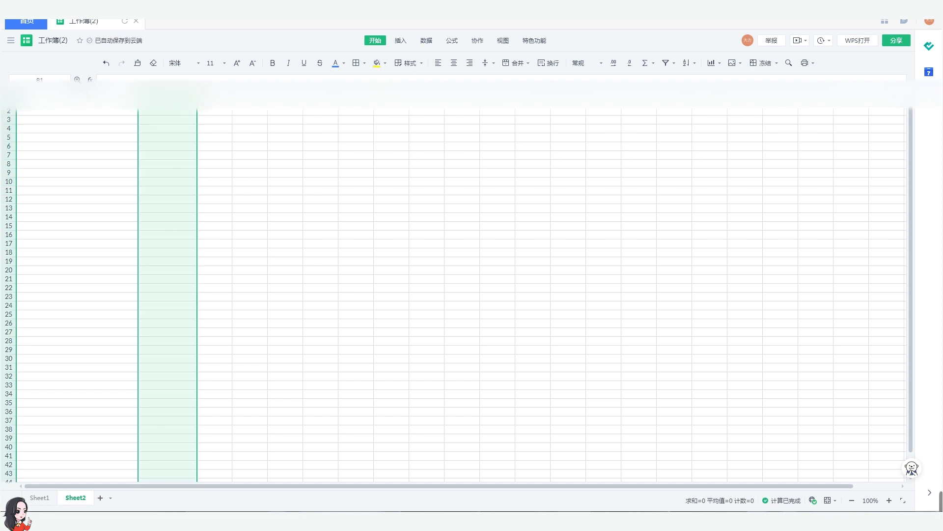
- Paste the copied keywords into Sheet2 starting at cell A1 and widen column A to fit them
{"action": "left_click", "coordinate": [36, 104]}
{"action": "left_click", "coordinate": [105, 173]}
{"action": "left_click", "coordinate": [38, 103]}
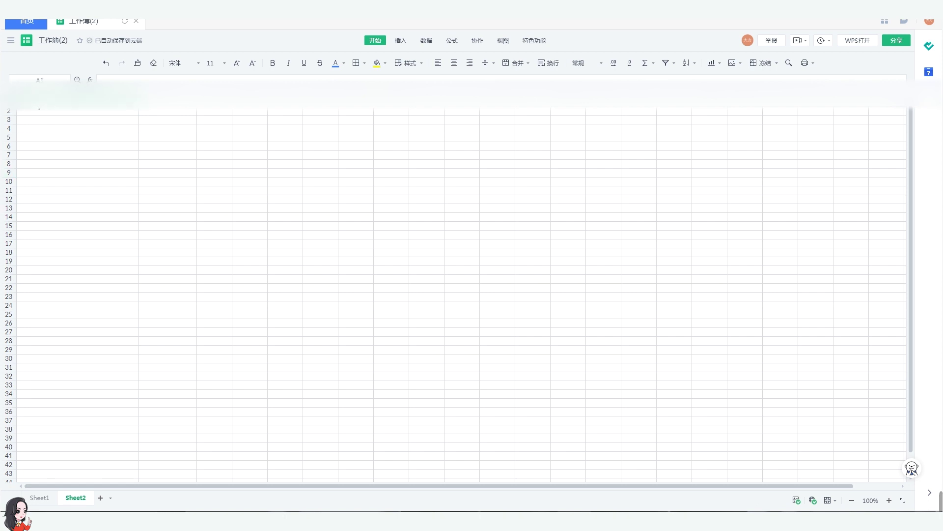
{"action": "key", "text": "ctrl+v"}
{"action": "left_click", "coordinate": [215, 191]}
{"action": "left_click_drag", "start_coordinate": [139, 94], "coordinate": [182, 94]}
{"action": "left_click", "coordinate": [365, 235]}
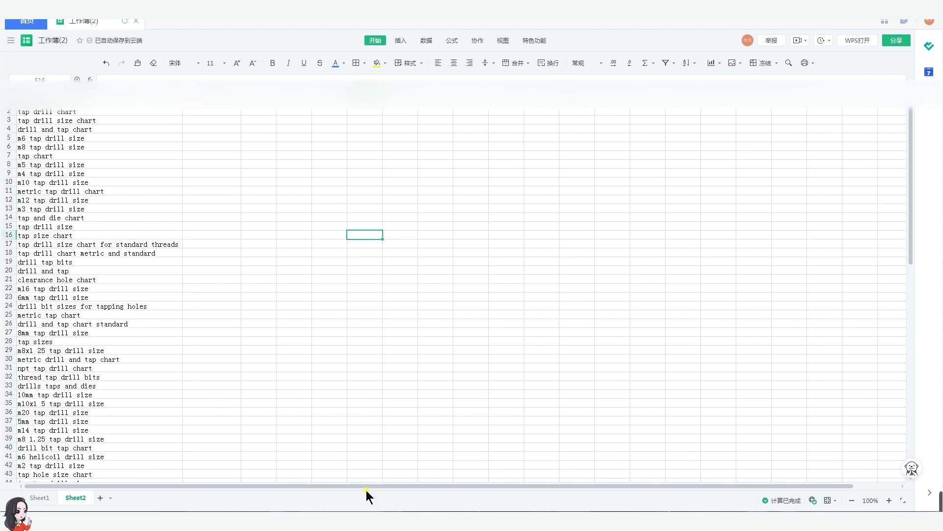
- Set the font size of all pasted keywords to 18 and widen column A to fit the larger text
{"action": "left_click", "coordinate": [301, 342]}
{"action": "scroll", "coordinate": [300, 341], "scroll_direction": "down", "scroll_amount": 7}
{"action": "scroll", "coordinate": [300, 341], "scroll_direction": "down", "scroll_amount": 20}
{"action": "scroll", "coordinate": [300, 342], "scroll_direction": "up", "scroll_amount": 20}
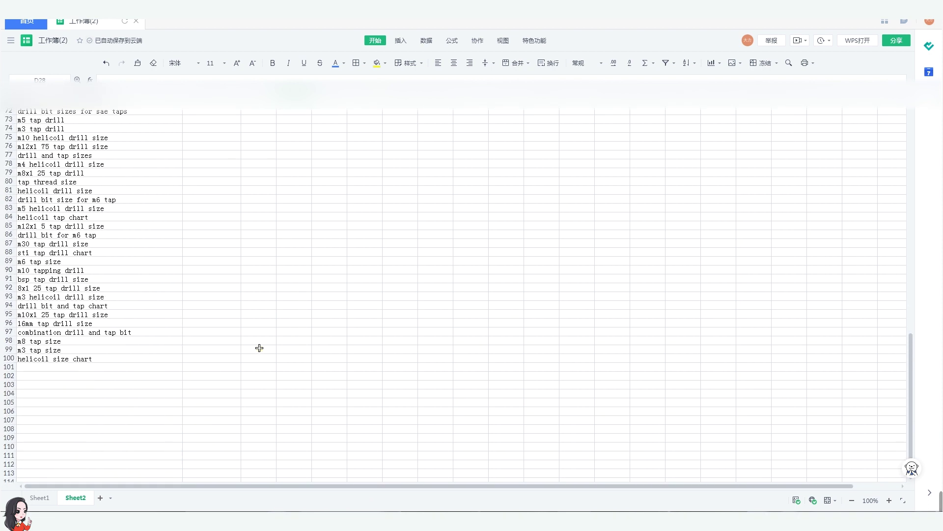
{"action": "left_click_drag", "start_coordinate": [115, 362], "coordinate": [113, 75]}
{"action": "scroll", "coordinate": [90, 268], "scroll_direction": "up", "scroll_amount": 4}
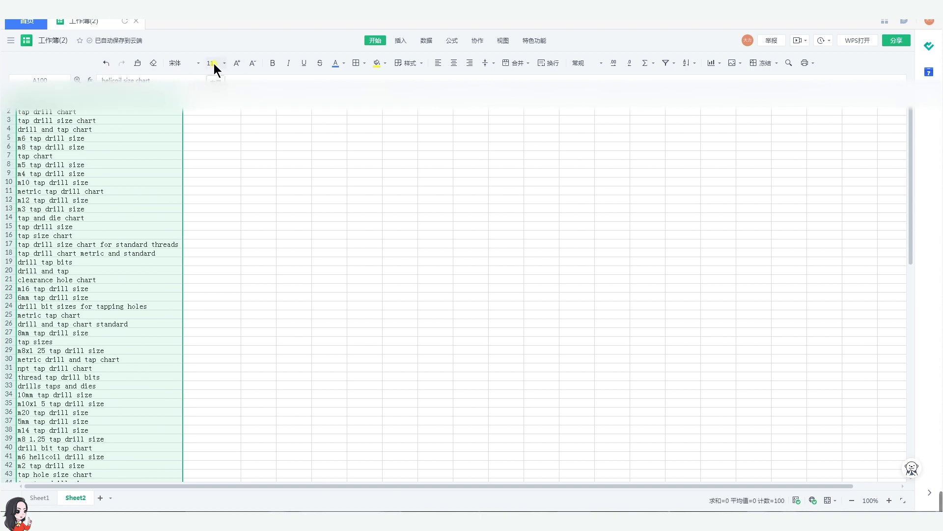
{"action": "left_click", "coordinate": [213, 64]}
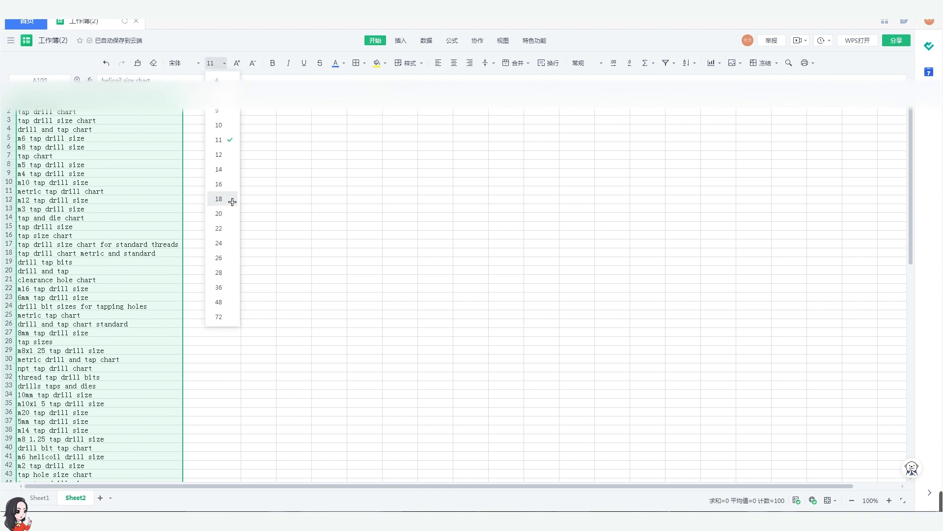
{"action": "left_click", "coordinate": [233, 202]}
{"action": "left_click", "coordinate": [369, 237]}
{"action": "left_click_drag", "start_coordinate": [183, 101], "coordinate": [259, 100]}
{"action": "left_click", "coordinate": [370, 252]}
- Examine the whole pasted keyword list in column A, including entries such as "npt tap drill chart", for relevance to the product
{"action": "scroll", "coordinate": [175, 377], "scroll_direction": "down", "scroll_amount": 9}
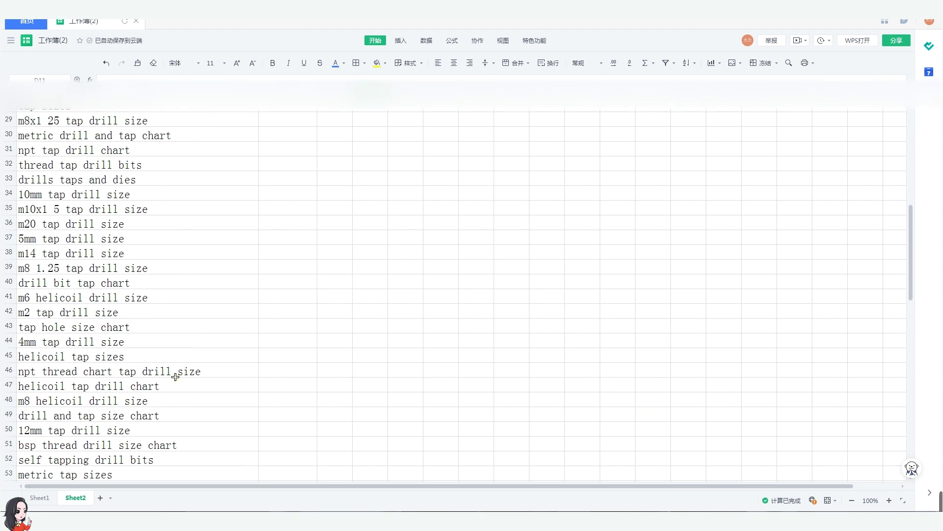
{"action": "double_click", "coordinate": [89, 151]}
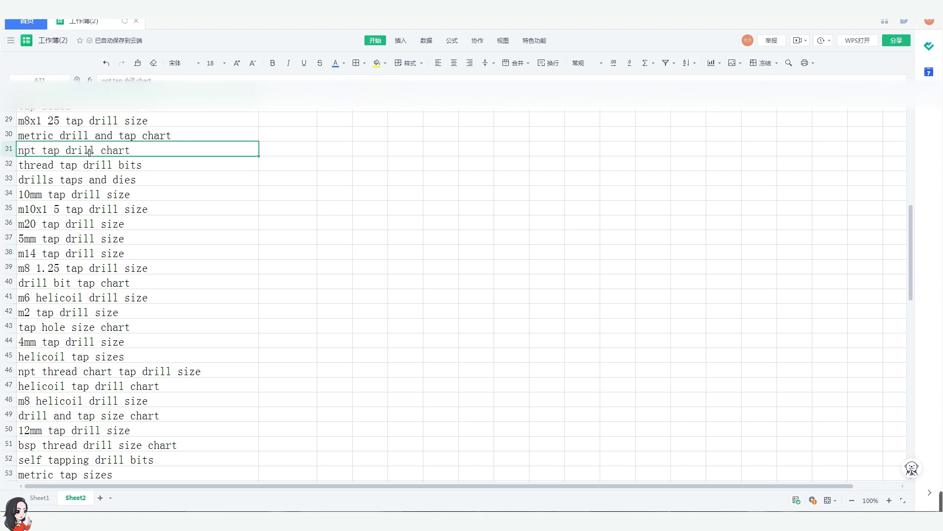
{"action": "left_click_drag", "start_coordinate": [138, 150], "coordinate": [16, 150]}
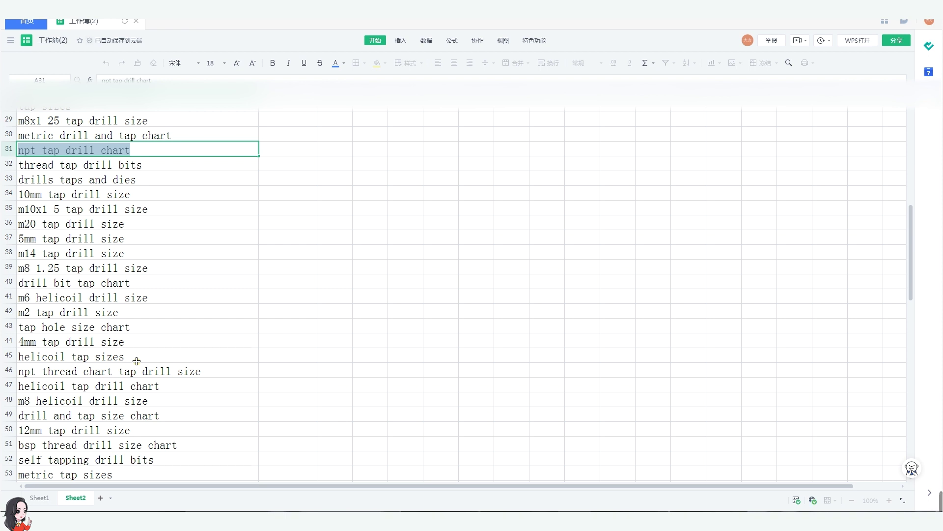
{"action": "left_click", "coordinate": [183, 425]}
{"action": "scroll", "coordinate": [183, 423], "scroll_direction": "down", "scroll_amount": 20}
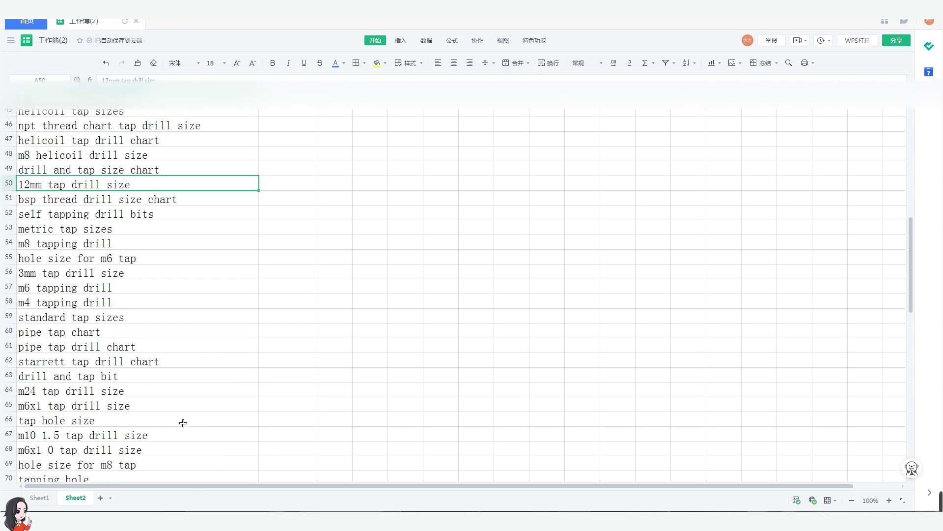
{"action": "scroll", "coordinate": [183, 423], "scroll_direction": "up", "scroll_amount": 20}
{"action": "left_click", "coordinate": [152, 442]}
{"action": "left_click", "coordinate": [114, 417]}
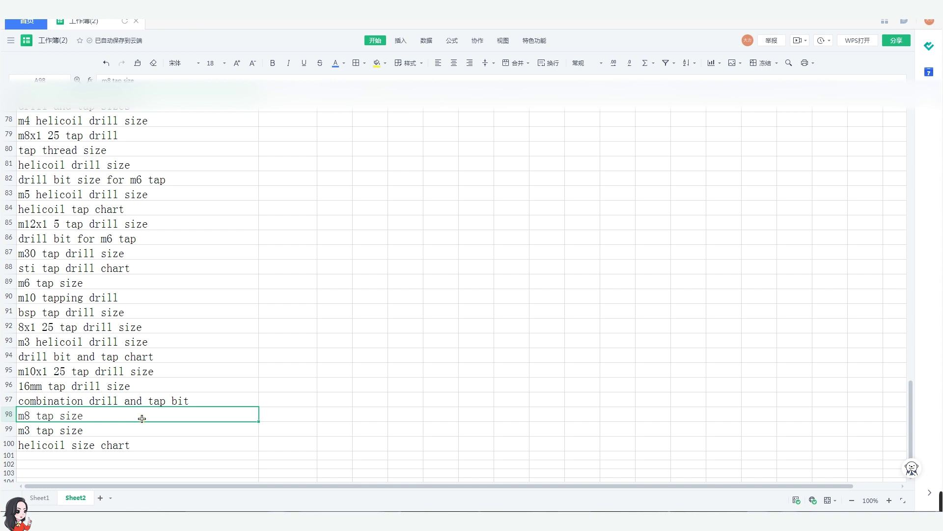
{"action": "left_click", "coordinate": [249, 358]}
{"action": "scroll", "coordinate": [223, 366], "scroll_direction": "up", "scroll_amount": 20}
{"action": "left_click", "coordinate": [248, 358]}
{"action": "scroll", "coordinate": [232, 358], "scroll_direction": "up", "scroll_amount": 20}
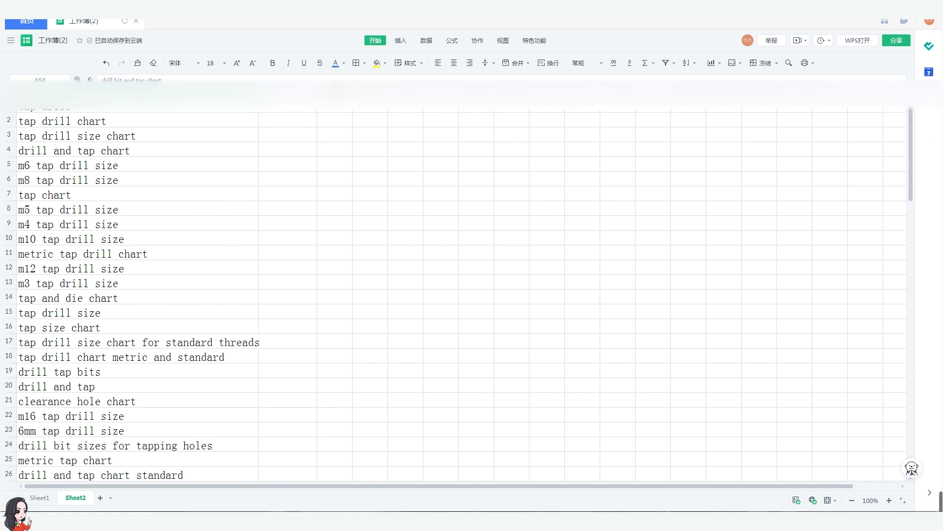
- Widen column B considerably and column A slightly in Sheet2
{"action": "left_click_drag", "start_coordinate": [317, 98], "coordinate": [386, 98]}
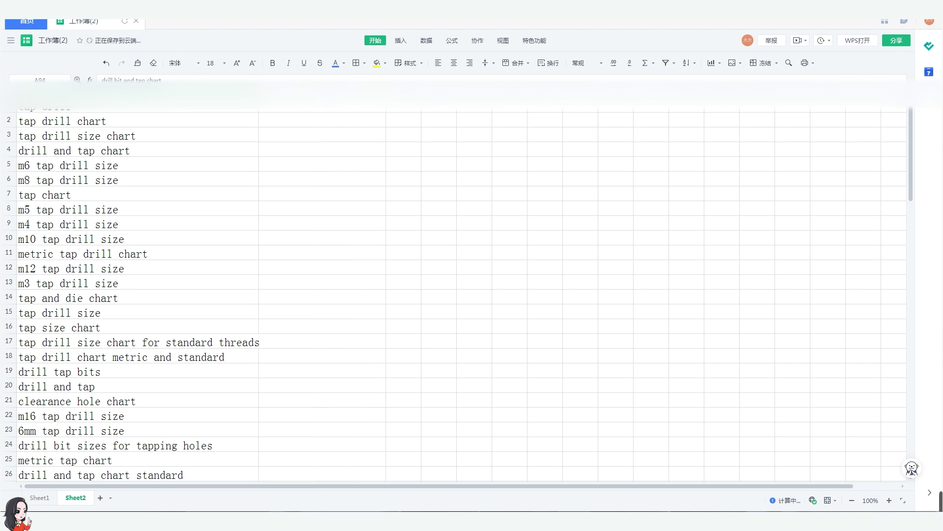
{"action": "left_click_drag", "start_coordinate": [259, 98], "coordinate": [263, 99]}
{"action": "left_click", "coordinate": [173, 224]}
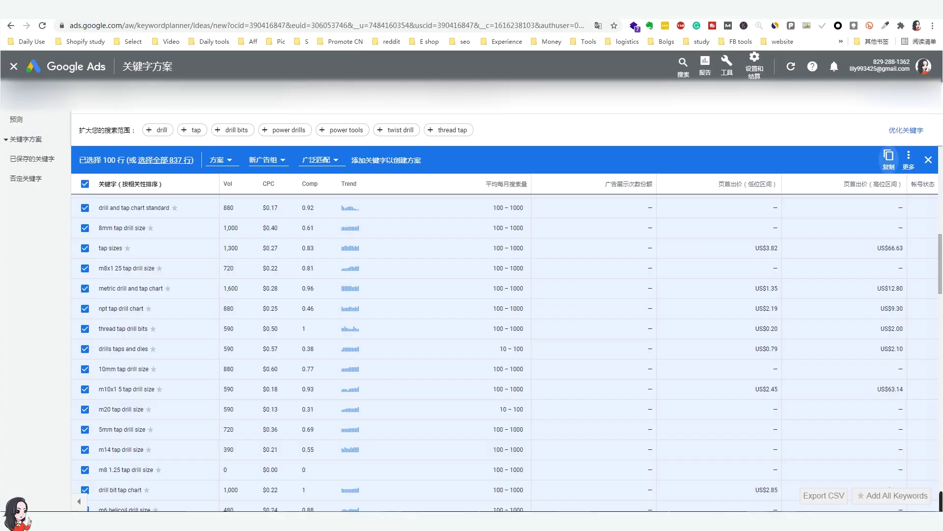
- Clear the selection of all Keyword Planner rows and return to the keyword list of ad group 1 in the campaign draft
{"action": "left_click", "coordinate": [84, 184]}
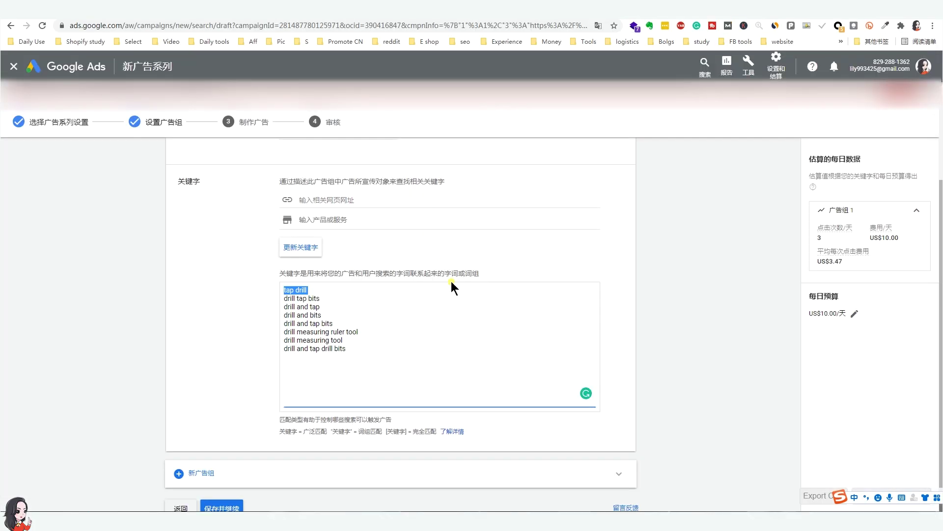
{"action": "left_click", "coordinate": [457, 312]}
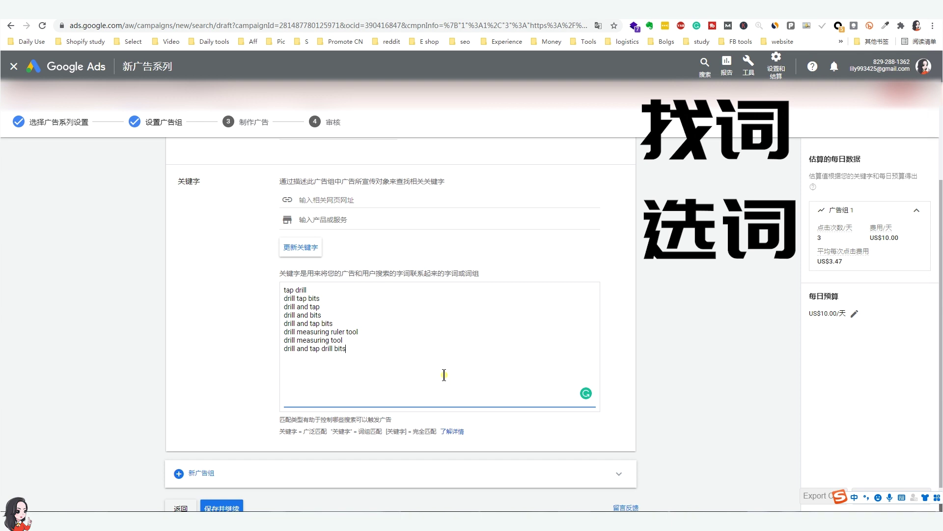
- Add a second ad group to the campaign and delete it again
{"action": "scroll", "coordinate": [444, 375], "scroll_direction": "down", "scroll_amount": 1}
{"action": "left_click", "coordinate": [177, 447]}
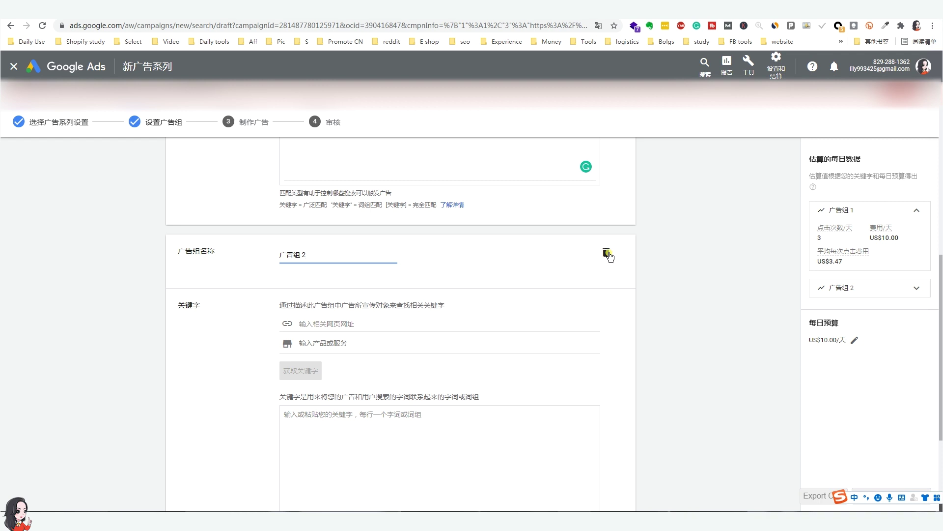
{"action": "scroll", "coordinate": [603, 357], "scroll_direction": "up", "scroll_amount": 6}
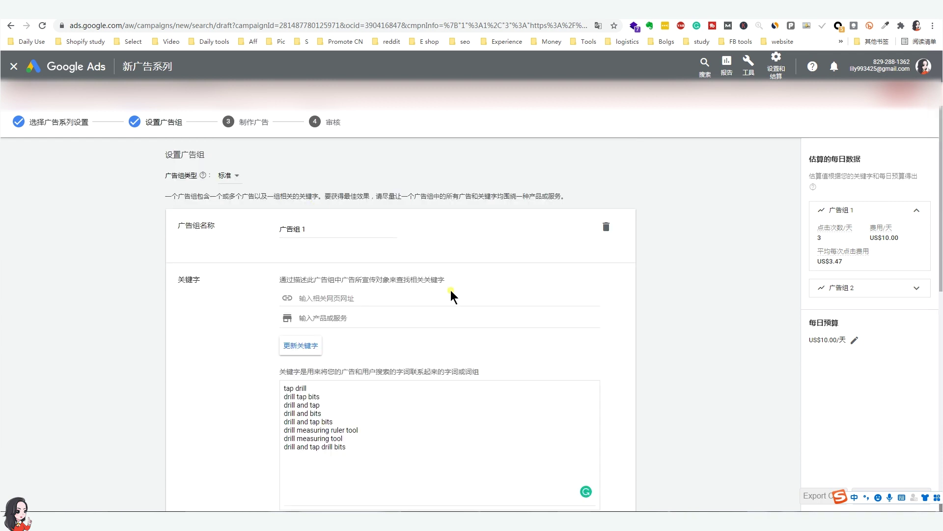
{"action": "scroll", "coordinate": [450, 290], "scroll_direction": "down", "scroll_amount": 6}
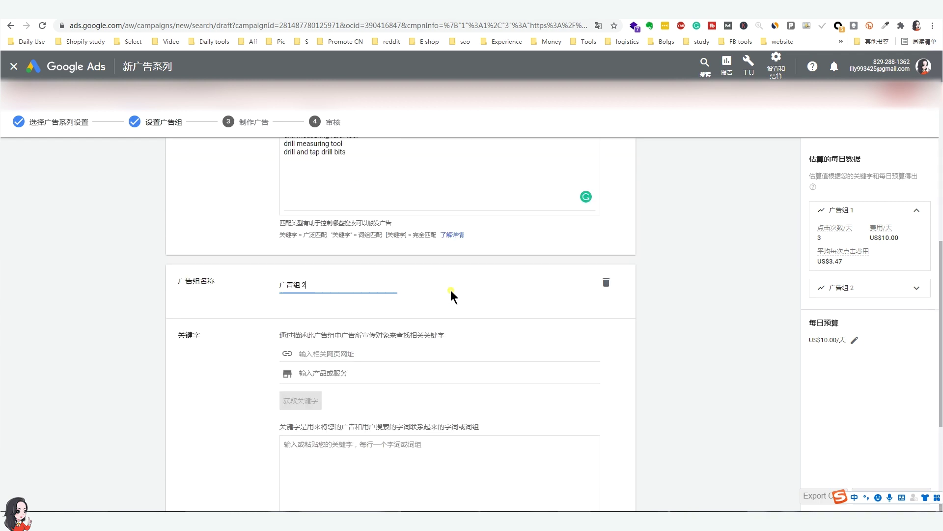
{"action": "left_click", "coordinate": [607, 283]}
- Save the ad group with its eight tap drill keywords and continue to the ad creation stage
{"action": "scroll", "coordinate": [124, 296], "scroll_direction": "down", "scroll_amount": 1}
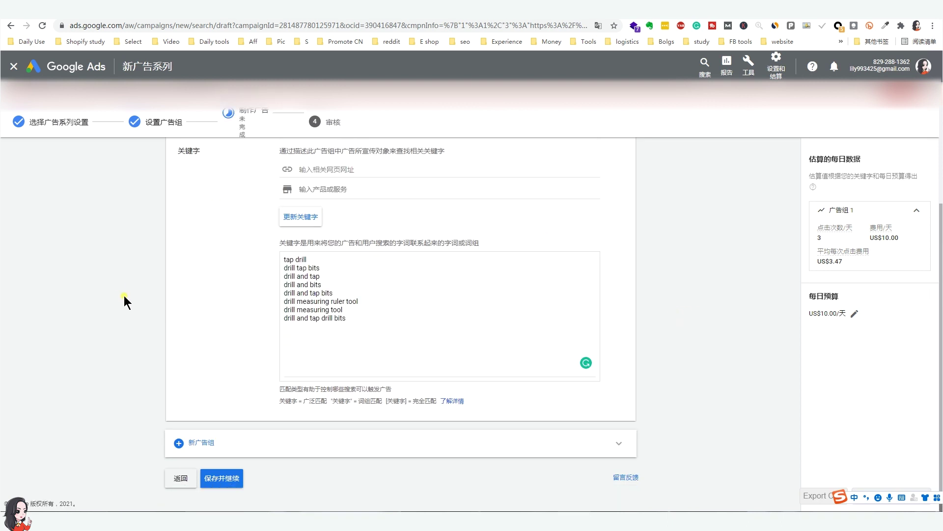
{"action": "left_click", "coordinate": [233, 480]}
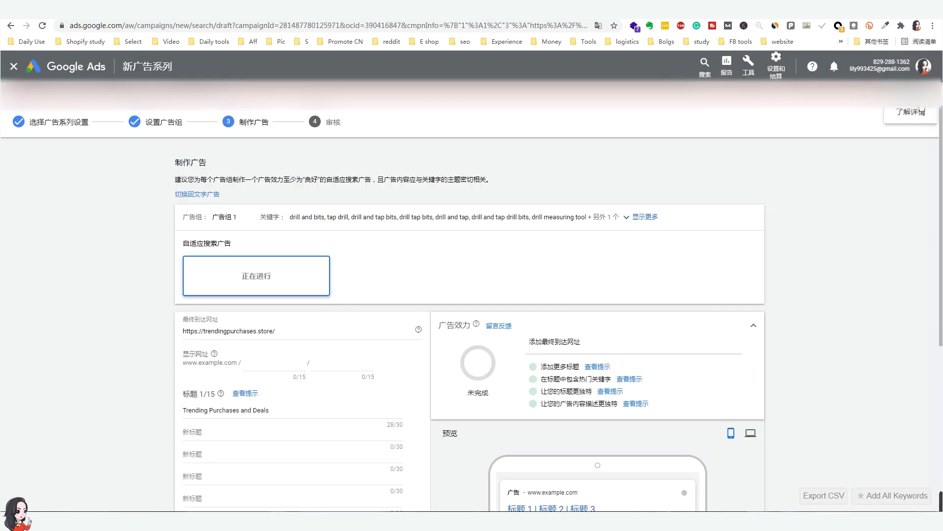
{"action": "scroll", "coordinate": [526, 255], "scroll_direction": "down", "scroll_amount": 1}
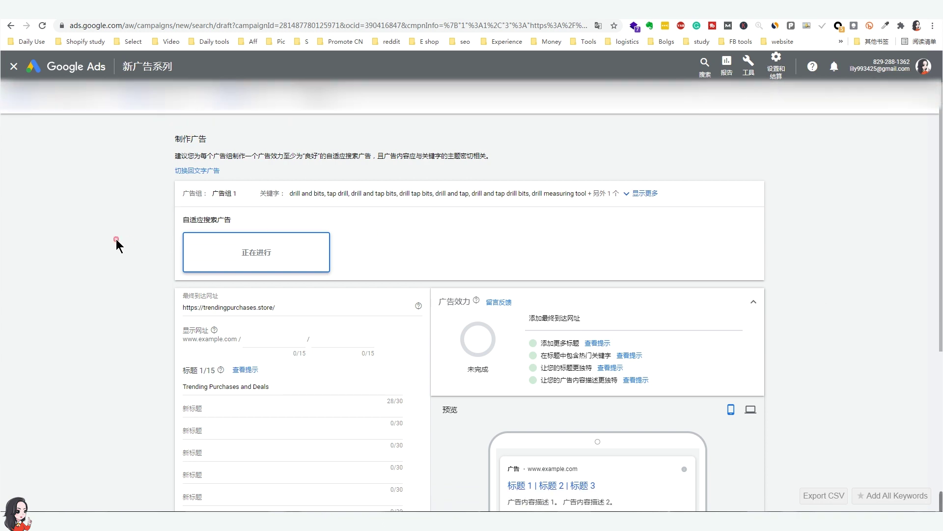
{"action": "left_click_drag", "start_coordinate": [206, 139], "coordinate": [175, 139]}
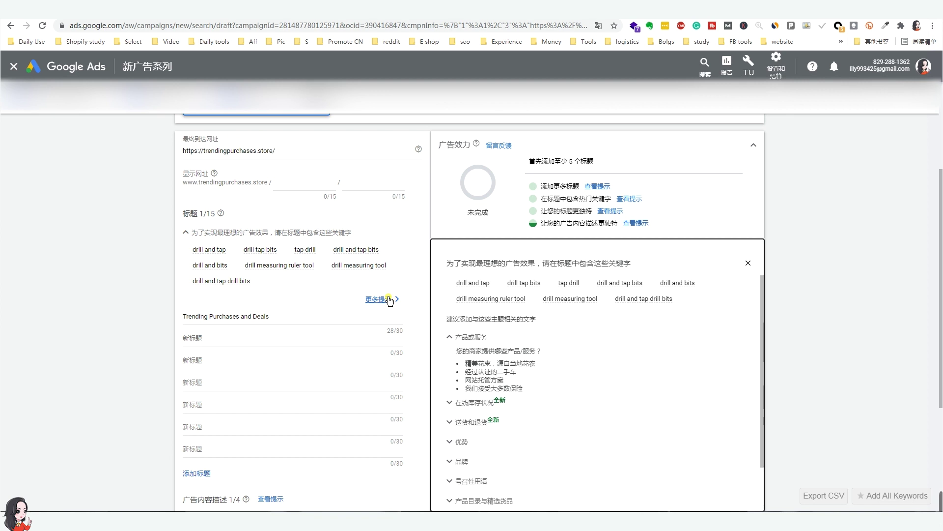
- Close the expanded headline suggestions and review the ad group's keywords and the responsive search ad form
{"action": "left_click", "coordinate": [754, 265]}
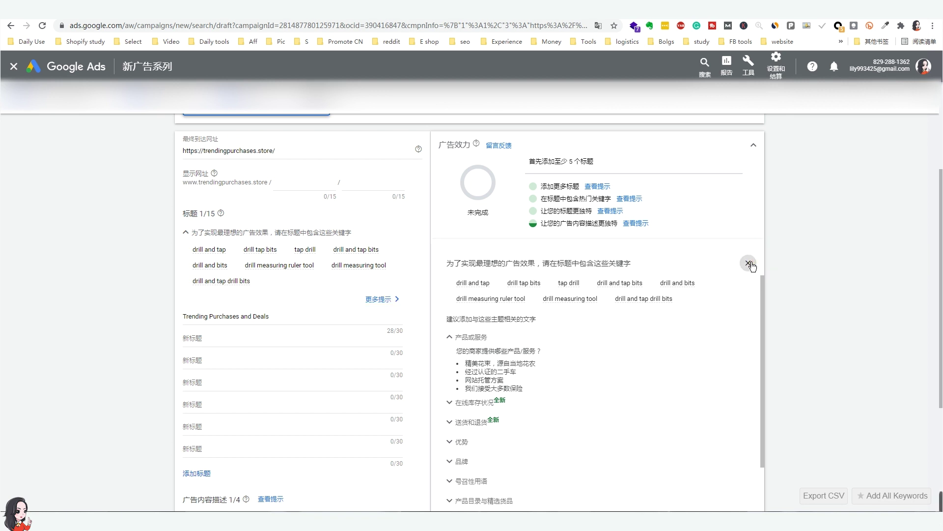
{"action": "scroll", "coordinate": [814, 255], "scroll_direction": "up", "scroll_amount": 2}
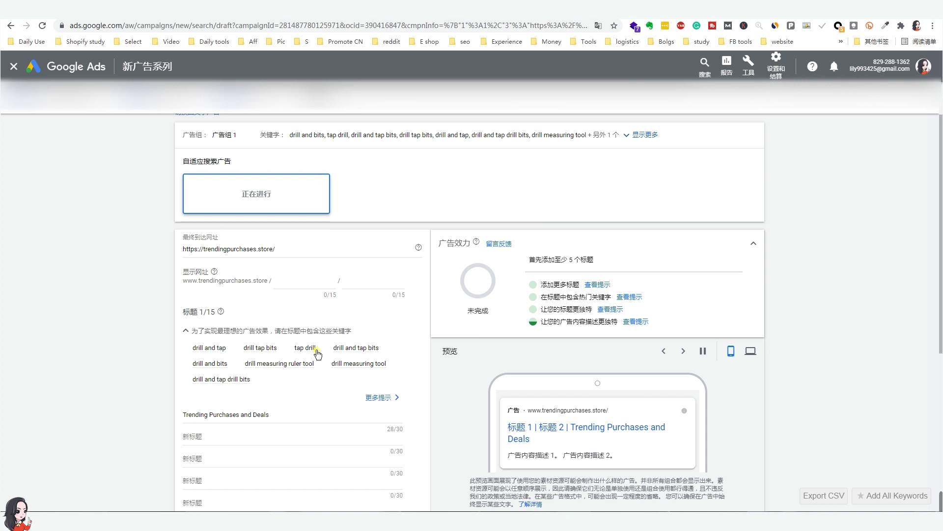
{"action": "mouse_move", "coordinate": [312, 352]}
{"action": "scroll", "coordinate": [312, 352], "scroll_direction": "up", "scroll_amount": 1}
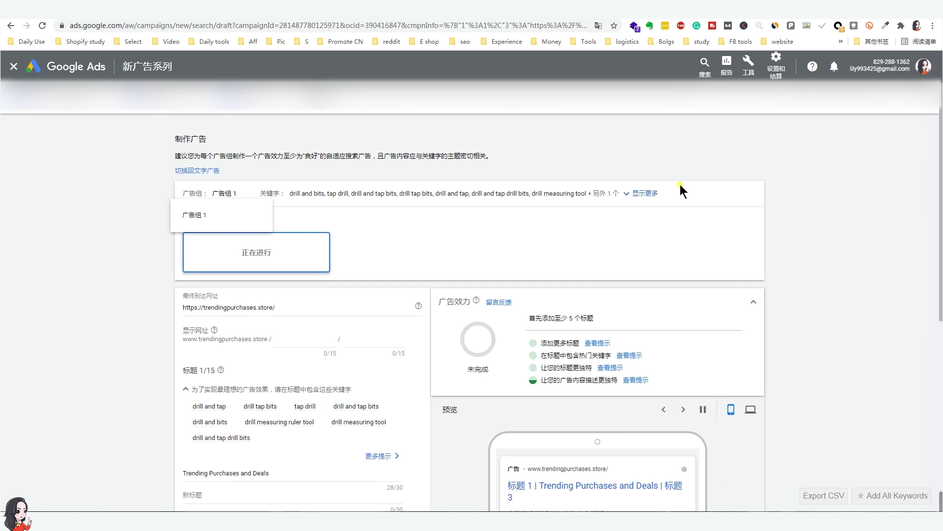
{"action": "scroll", "coordinate": [520, 263], "scroll_direction": "down", "scroll_amount": 3}
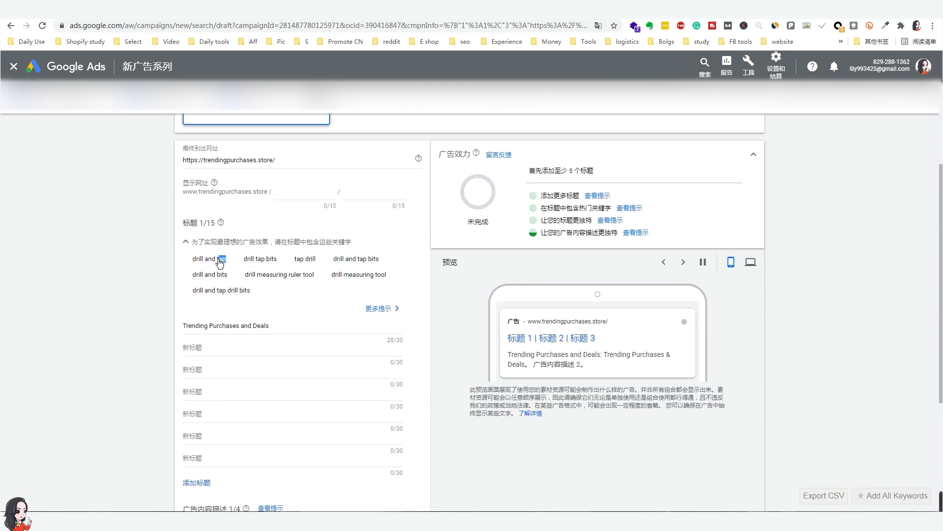
- Add the suggested keywords "drill and tap", "drill tap bits" and "drill and tap bits" as ad headlines
{"action": "triple_click", "coordinate": [200, 261]}
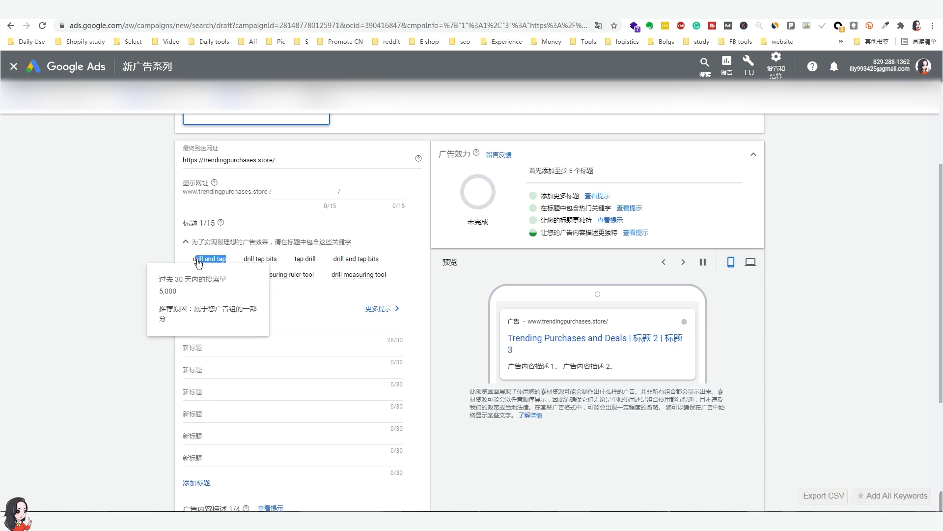
{"action": "left_click_drag", "start_coordinate": [199, 264], "coordinate": [426, 280]}
{"action": "left_click", "coordinate": [406, 280]}
- Copy the suggested keyword "drill measuring ruler tool" into the next empty headline
{"action": "left_click_drag", "start_coordinate": [245, 274], "coordinate": [381, 276]}
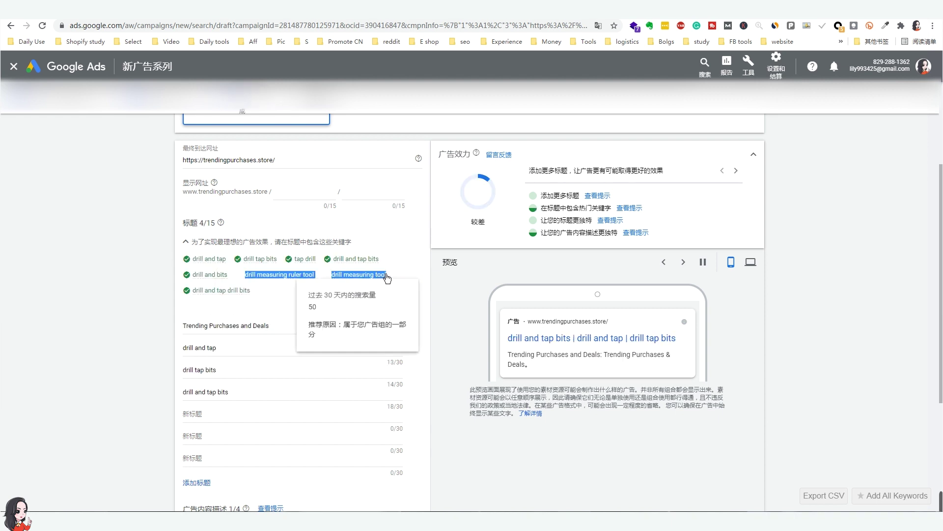
{"action": "left_click", "coordinate": [418, 273]}
{"action": "triple_click", "coordinate": [390, 275]}
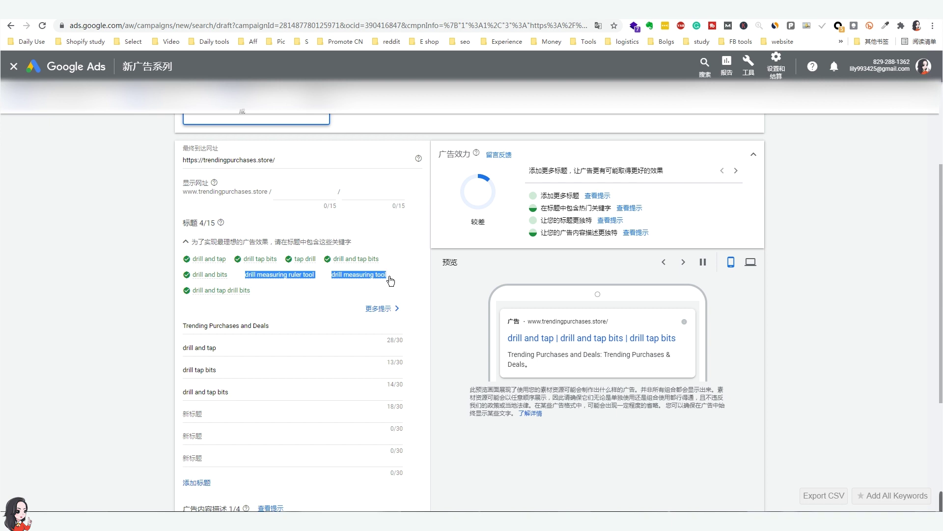
{"action": "left_click", "coordinate": [413, 280]}
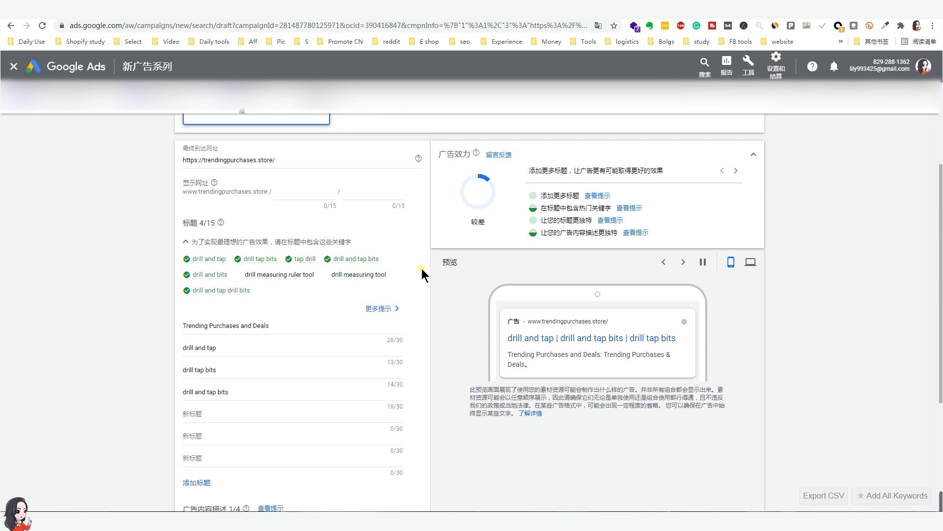
{"action": "triple_click", "coordinate": [391, 281]}
{"action": "left_click_drag", "start_coordinate": [393, 278], "coordinate": [316, 277]}
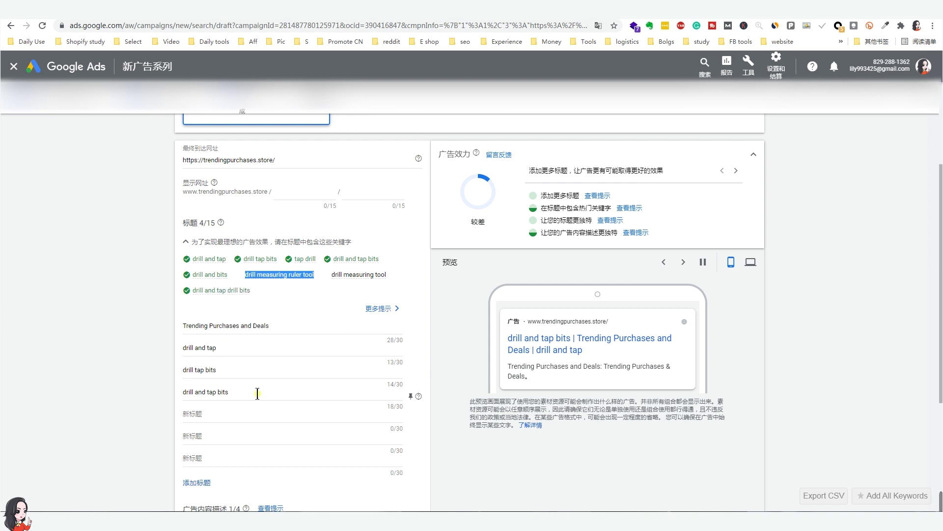
{"action": "left_click", "coordinate": [216, 414]}
{"action": "key", "text": "ctrl+v"}
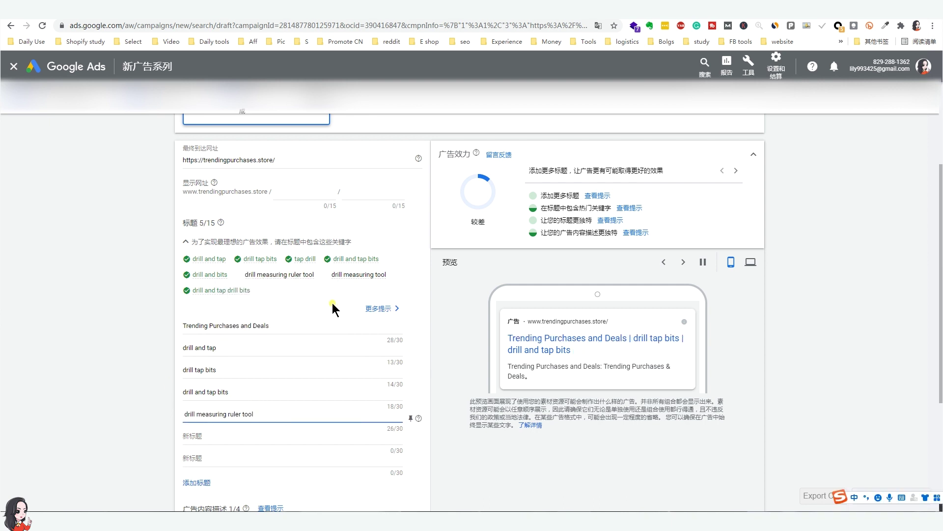
{"action": "mouse_move", "coordinate": [398, 276]}
{"action": "left_mouse_down"}
{"action": "mouse_move", "coordinate": [406, 280]}
{"action": "mouse_move", "coordinate": [381, 277]}
{"action": "mouse_move", "coordinate": [405, 280]}
{"action": "left_mouse_up"}
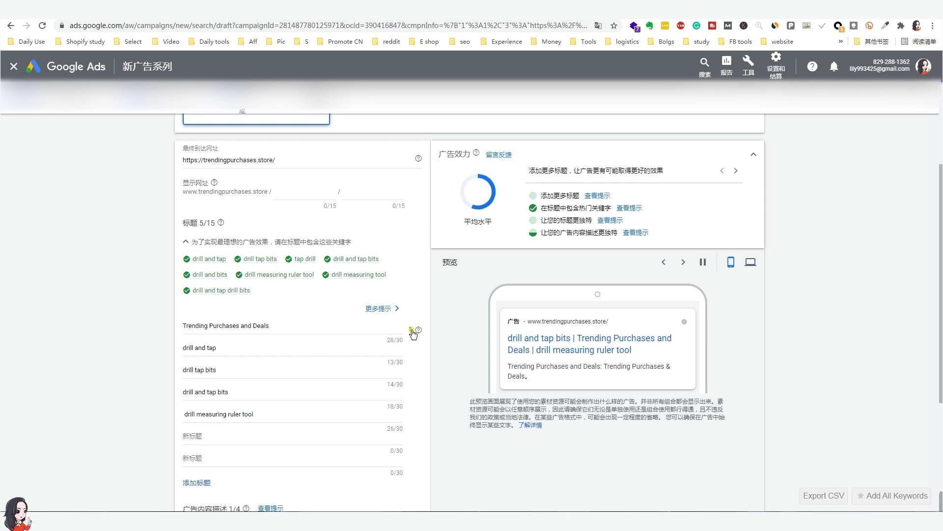
- Check the position pinning options of several headlines, including "Trending Purchases and Deals" and "drill measuring ruler tool", without choosing a position
{"action": "left_click", "coordinate": [412, 331]}
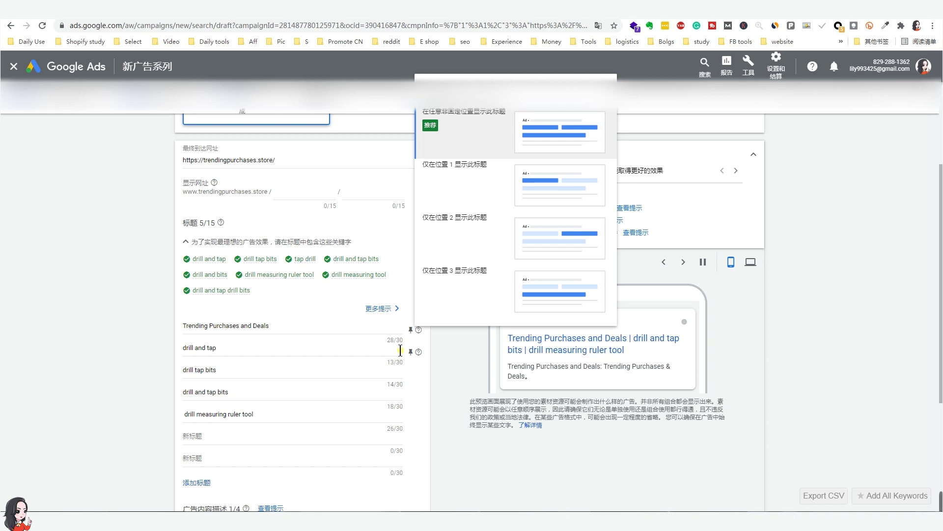
{"action": "left_click", "coordinate": [411, 329]}
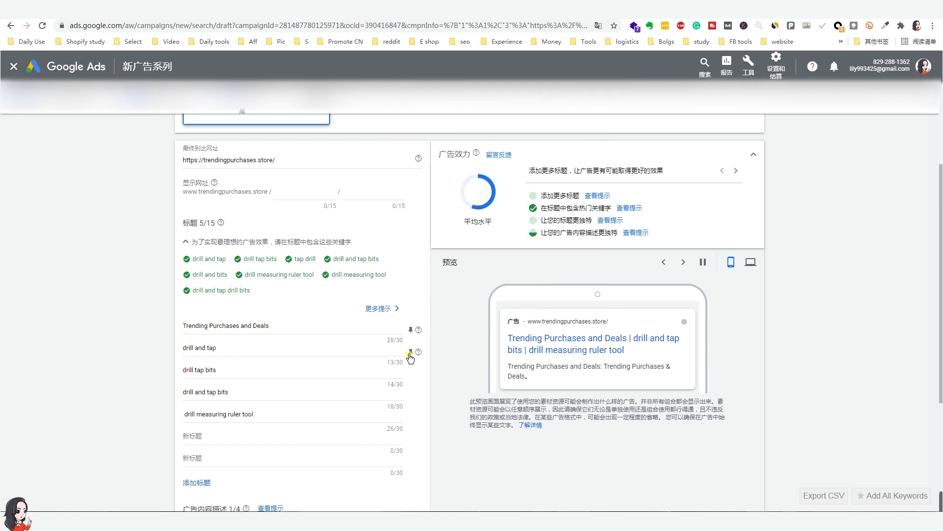
{"action": "left_click", "coordinate": [410, 352]}
{"action": "left_click", "coordinate": [433, 154]}
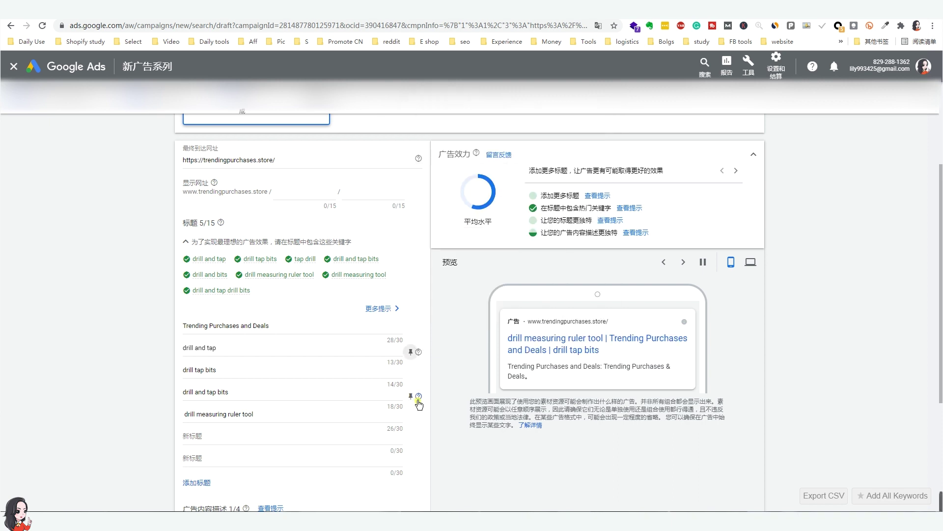
{"action": "left_click", "coordinate": [409, 417]}
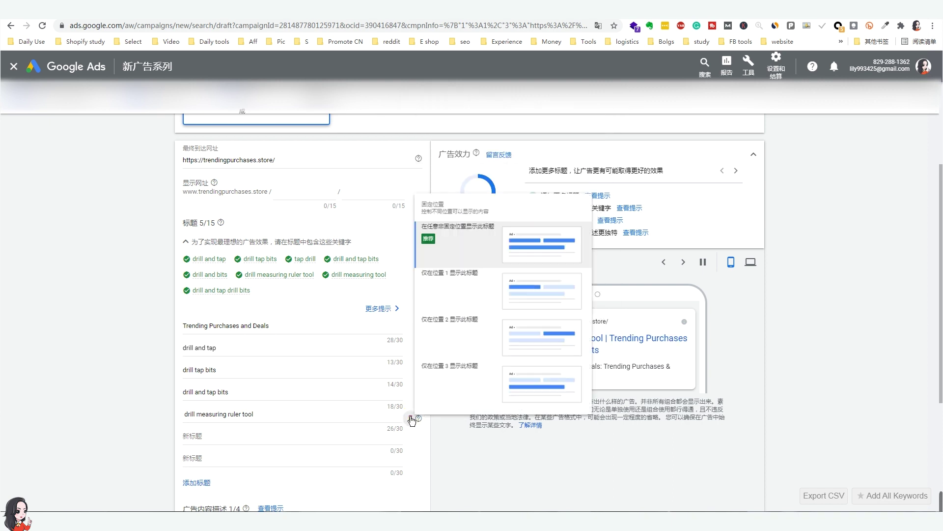
{"action": "left_click", "coordinate": [425, 427]}
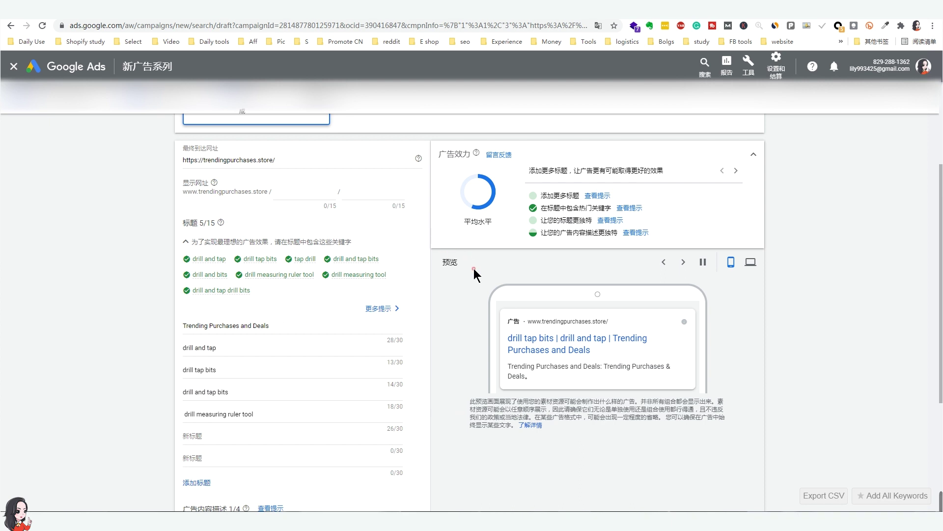
- Examine the ad strength rating and its recommendations on adding headlines and including popular keywords
{"action": "left_click_drag", "start_coordinate": [439, 153], "coordinate": [472, 153]}
{"action": "mouse_move", "coordinate": [540, 195]}
{"action": "left_mouse_down"}
{"action": "mouse_move", "coordinate": [576, 195]}
{"action": "mouse_move", "coordinate": [533, 209]}
{"action": "left_mouse_up"}
{"action": "left_click", "coordinate": [543, 208]}
{"action": "left_click_drag", "start_coordinate": [437, 153], "coordinate": [467, 152]}
{"action": "left_click_drag", "start_coordinate": [540, 195], "coordinate": [576, 195]}
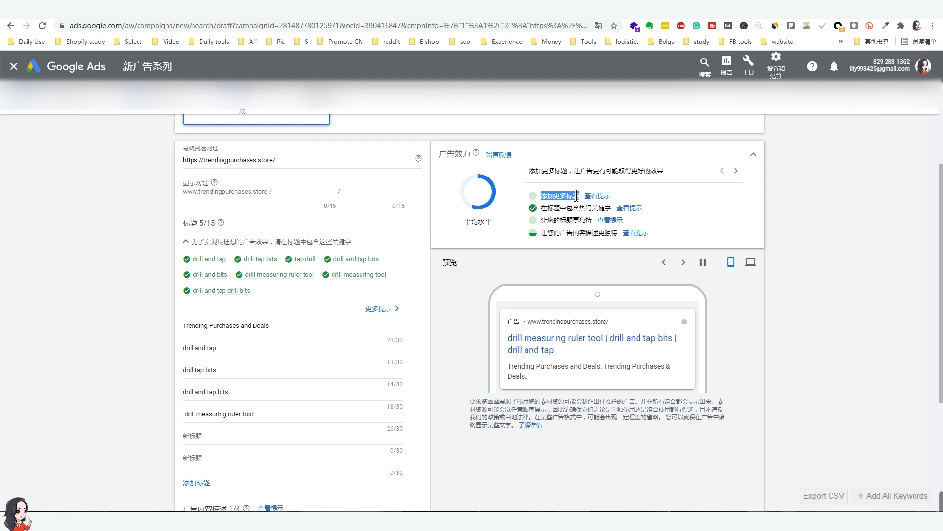
{"action": "left_click", "coordinate": [533, 209]}
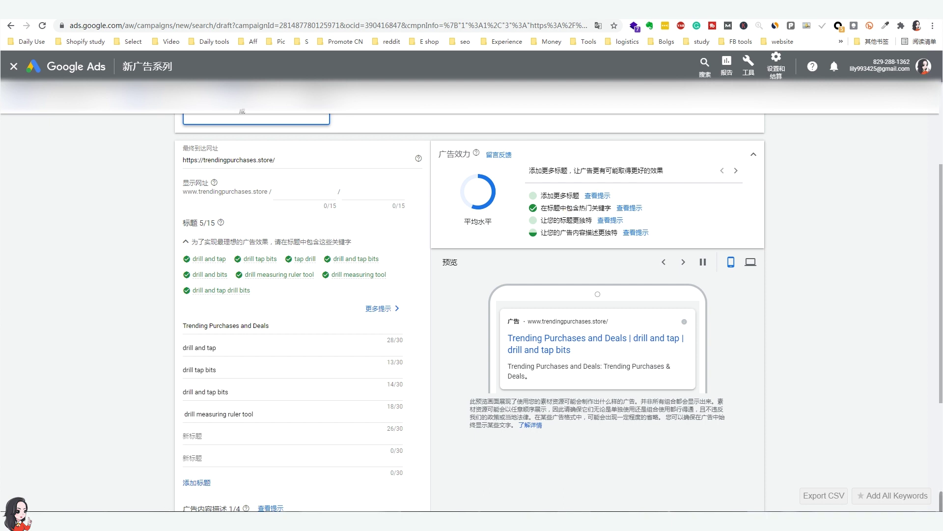
- Switch to the Google search results for "Fake eyelash" to examine competitors' text ads, and return to the campaign draft
{"action": "key", "text": "alt+Tab"}
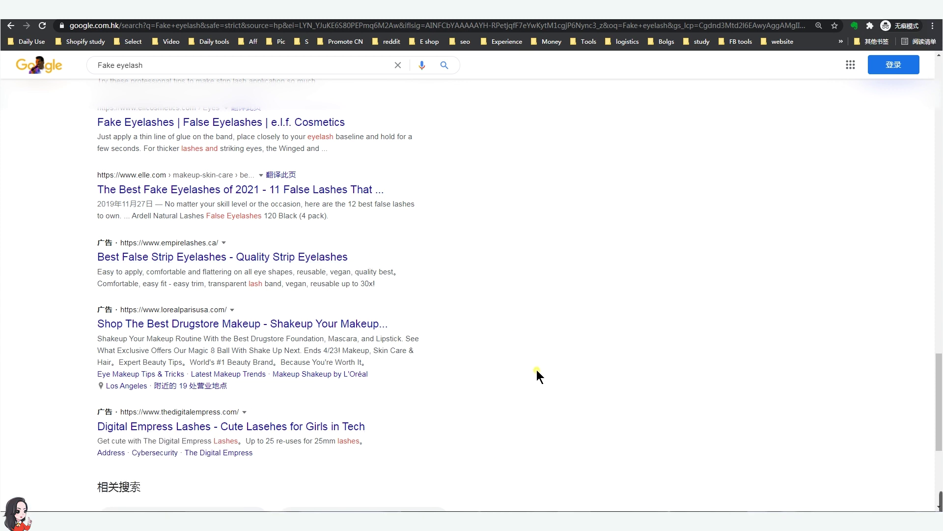
{"action": "left_click", "coordinate": [170, 472]}
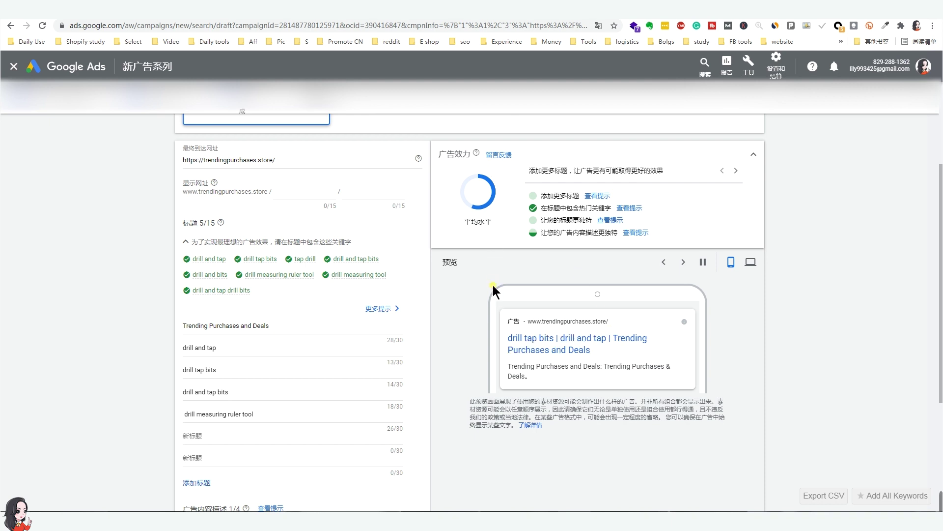
- Review the ad's headlines, description and preview, and publish the campaign with its US$10.00 daily budget
{"action": "scroll", "coordinate": [493, 285], "scroll_direction": "down", "scroll_amount": 3}
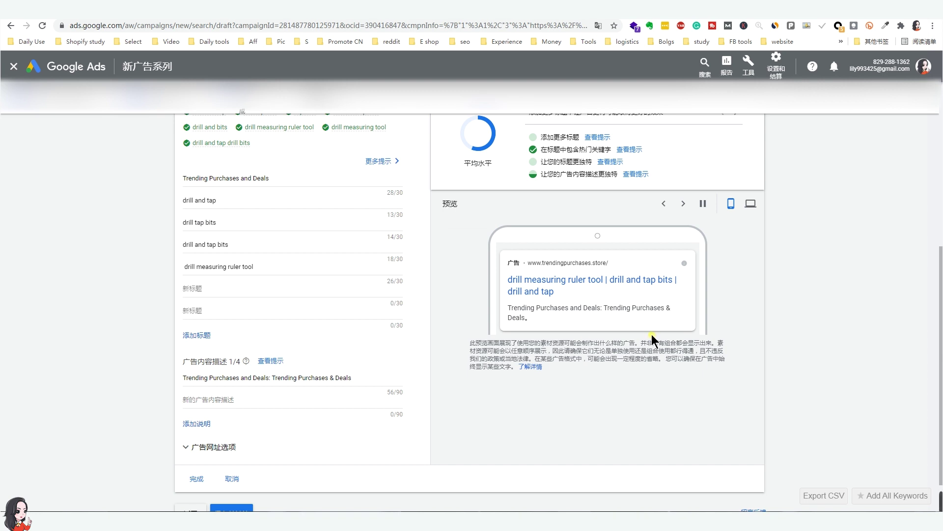
{"action": "scroll", "coordinate": [651, 335], "scroll_direction": "up", "scroll_amount": 1}
{"action": "scroll", "coordinate": [646, 274], "scroll_direction": "up", "scroll_amount": 1}
{"action": "scroll", "coordinate": [727, 236], "scroll_direction": "up", "scroll_amount": 1}
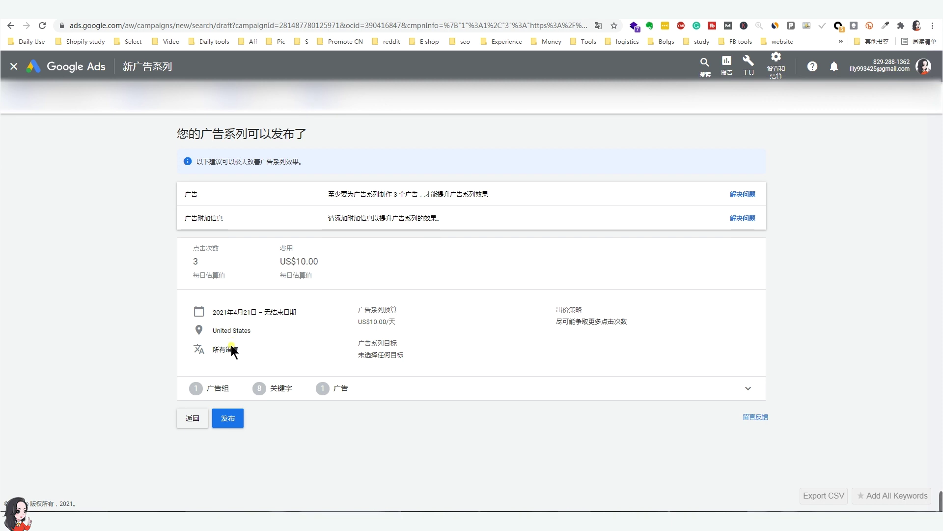
{"action": "left_click", "coordinate": [225, 421]}
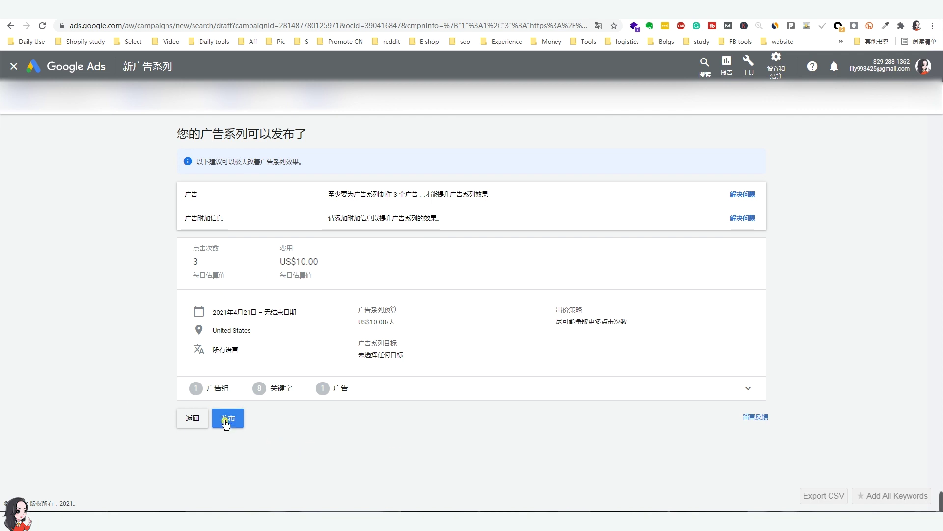